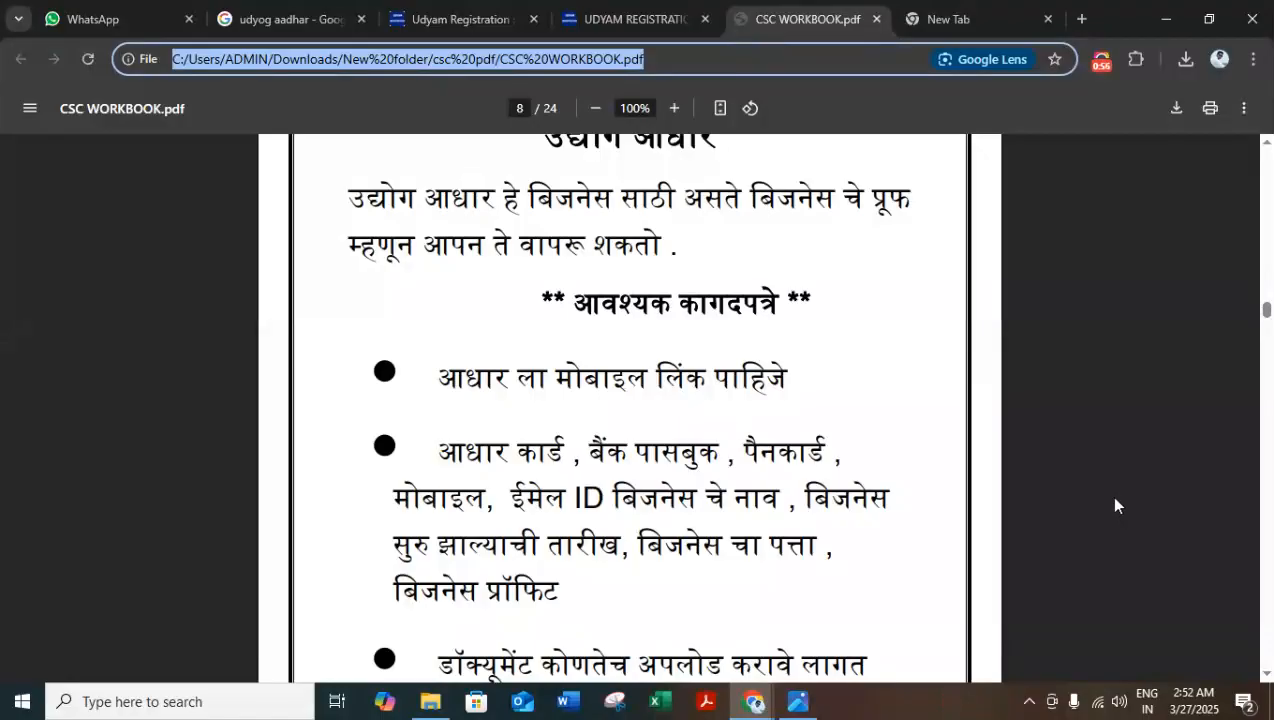
Return to the 'udyog aadhar - Google Search' results tab in Chrome
click(248, 14)
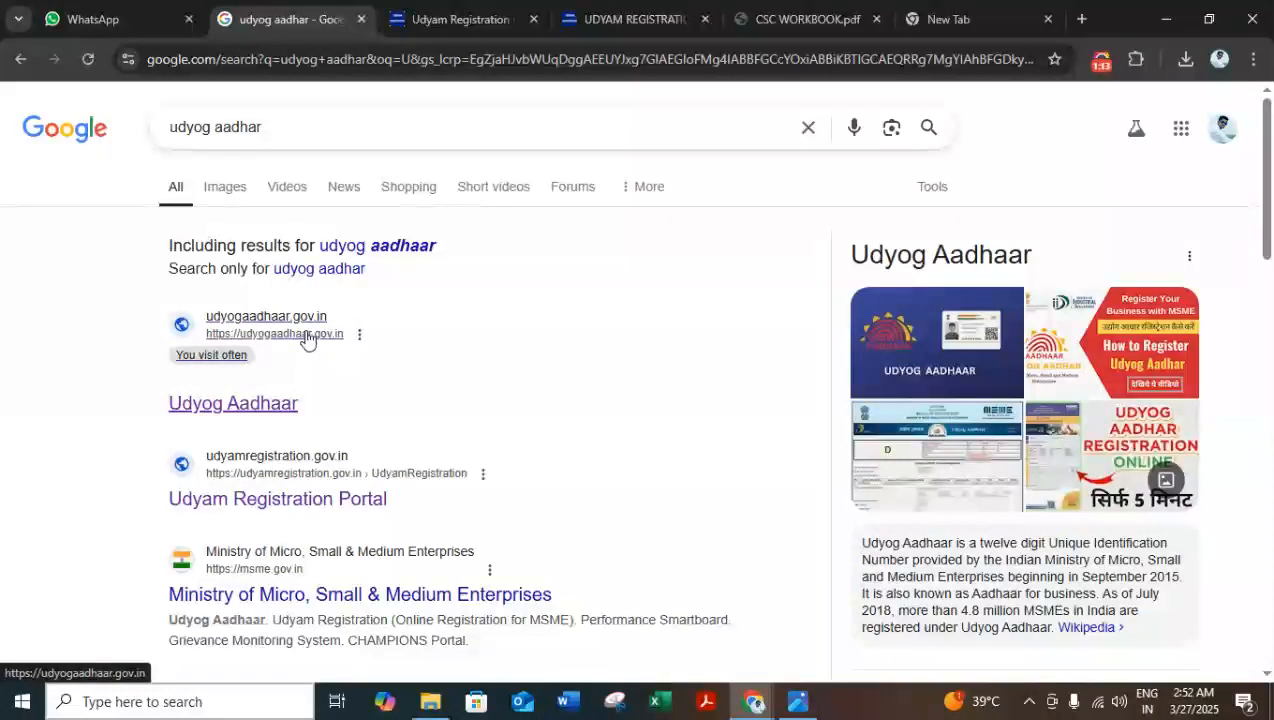
On the Udyam Registration portal, choose 'For New Entrepreneurs who are not Registered yet as MSME'
click(452, 19)
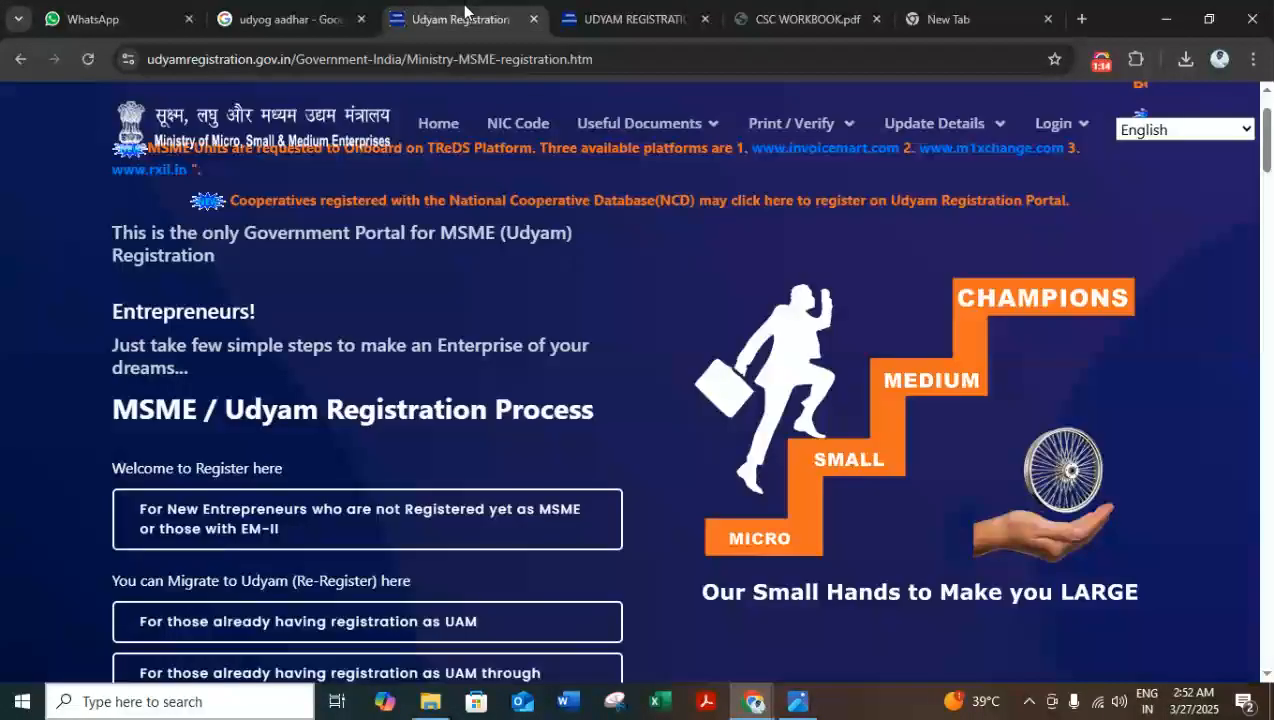
scroll(452, 360, down, 1)
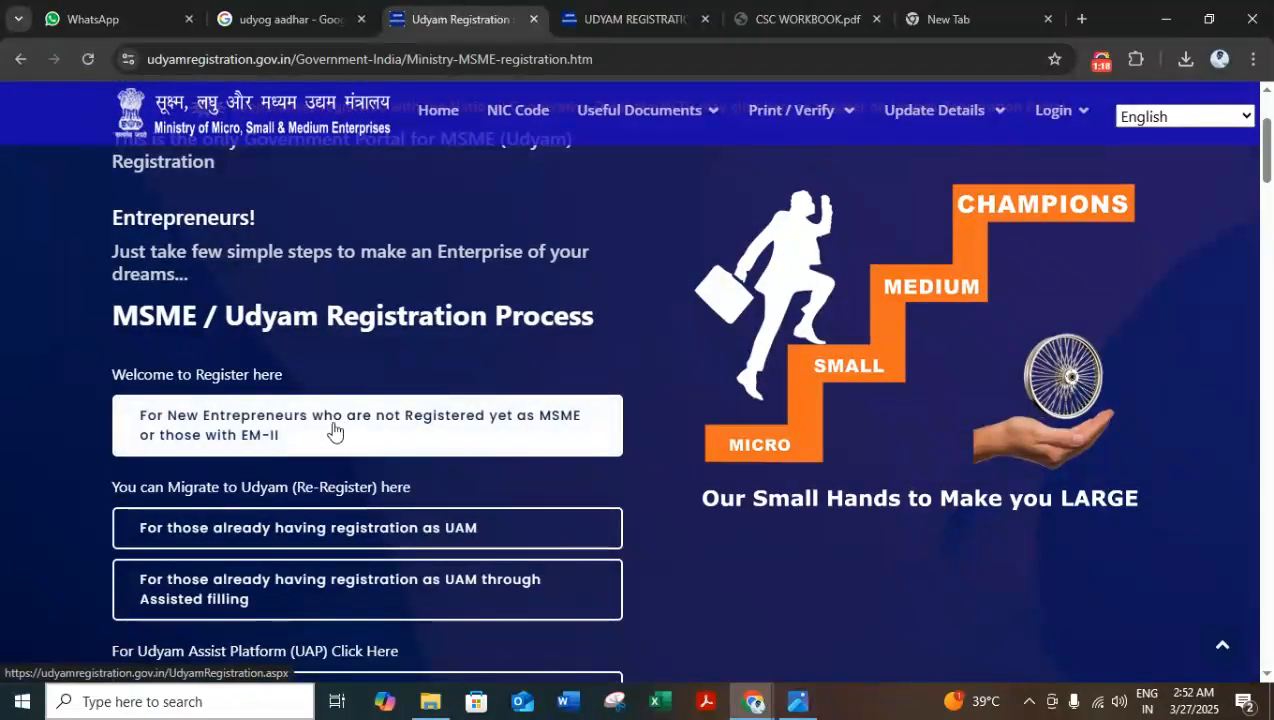
click(418, 433)
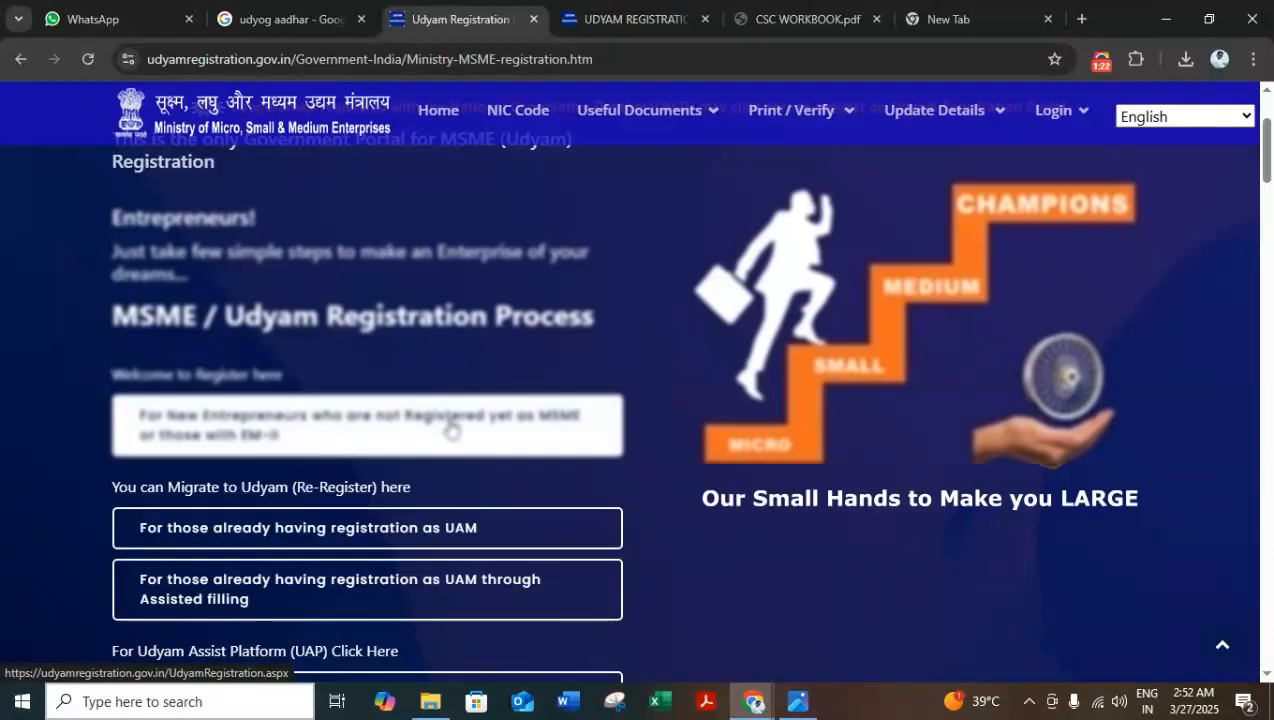
Back on the UDYAM REGISTRATION FORM, validate the entered Aadhaar OTP
click(618, 10)
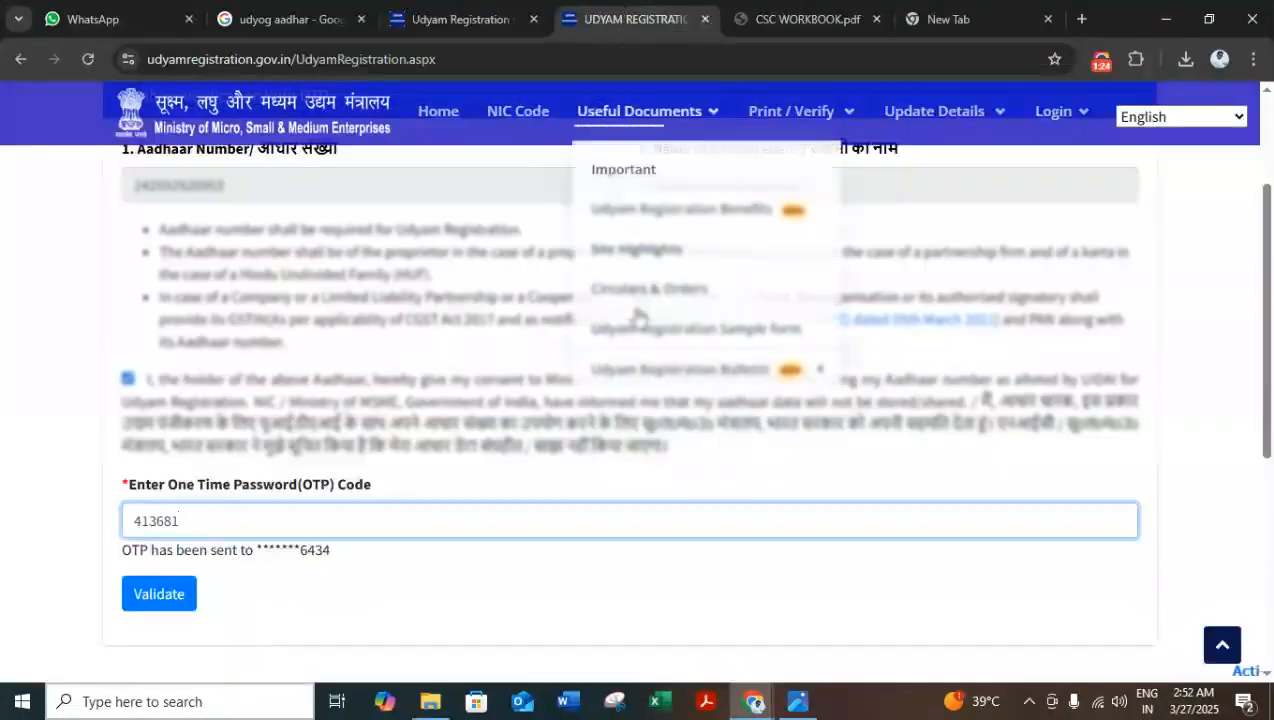
scroll(630, 300, up, 2)
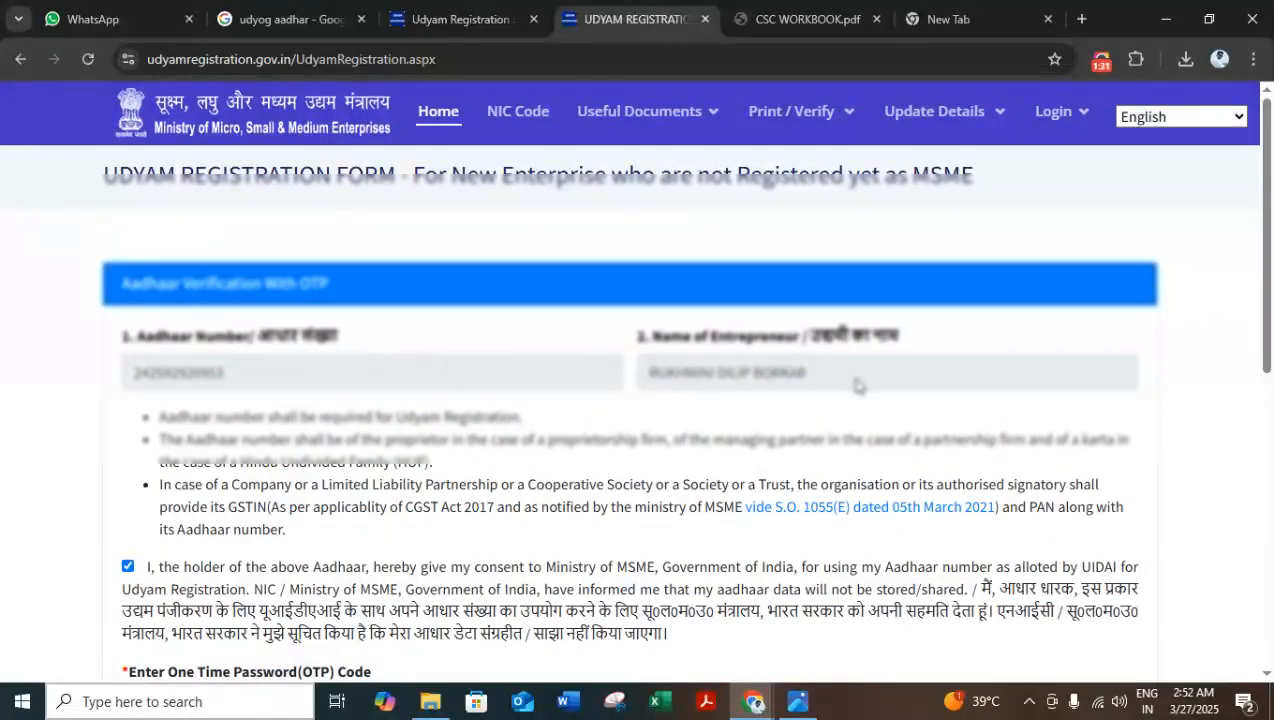
scroll(857, 370, down, 1)
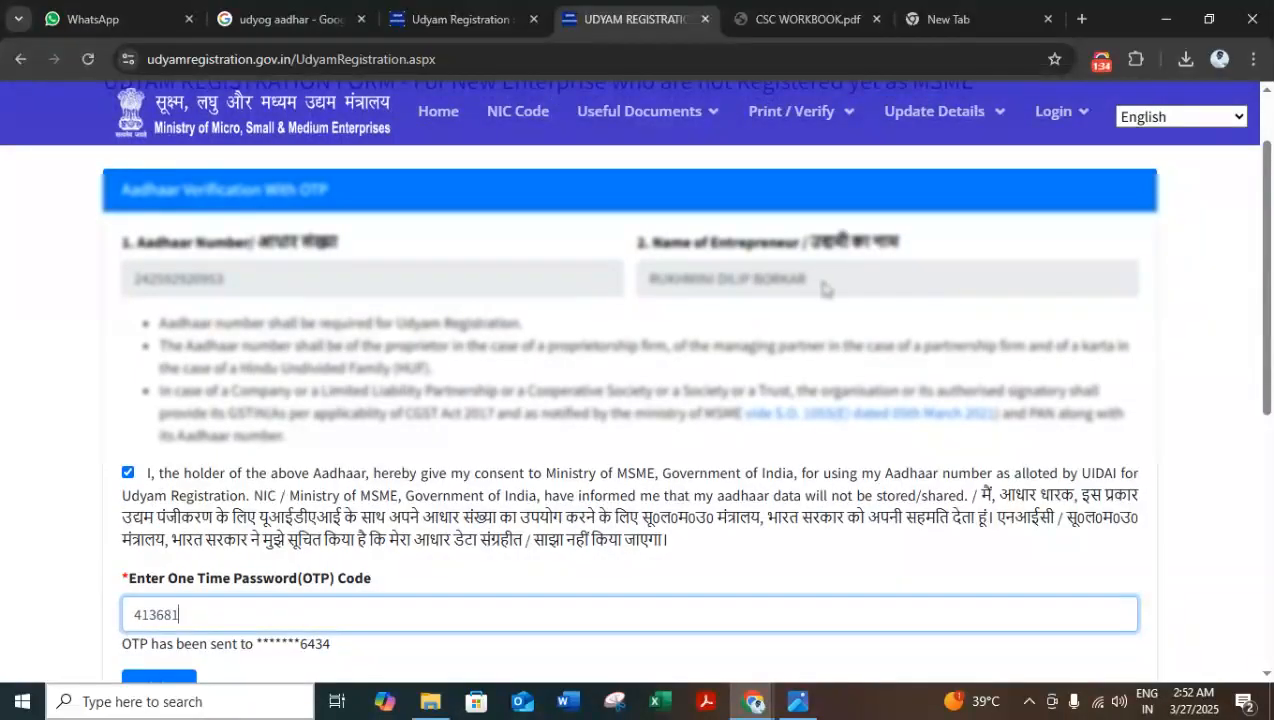
scroll(838, 290, down, 1)
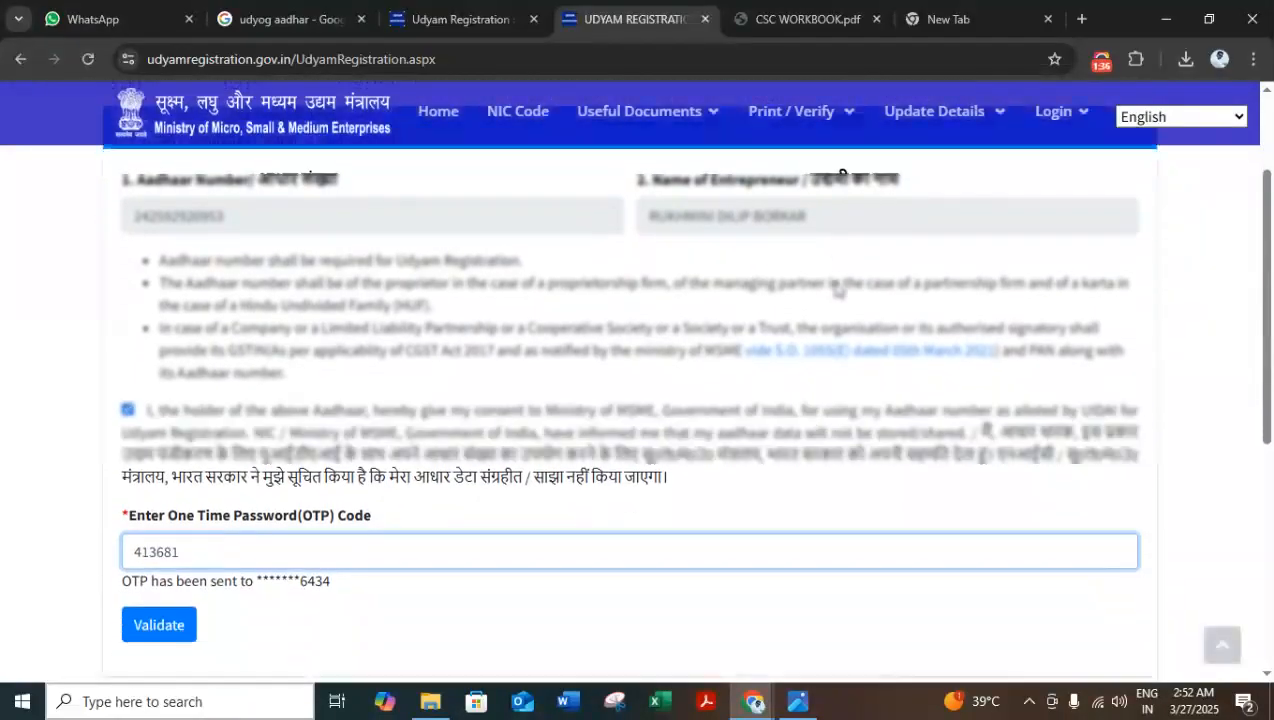
scroll(838, 290, down, 2)
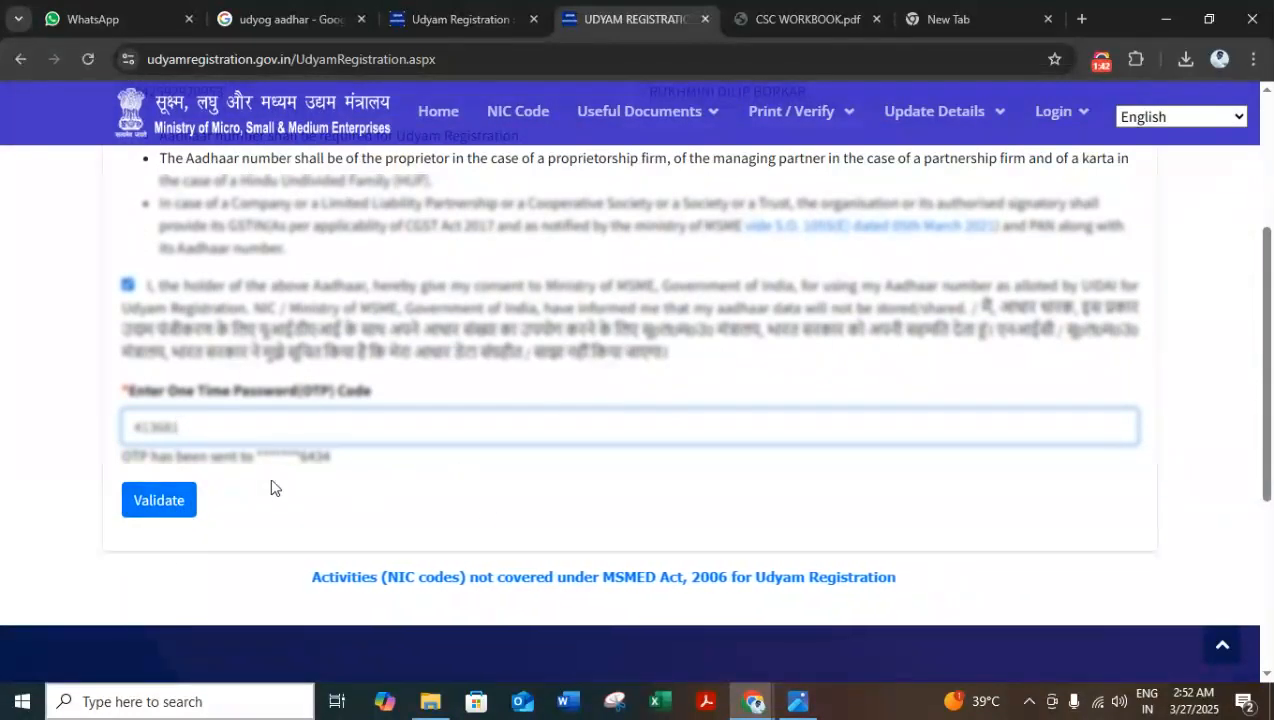
click(182, 501)
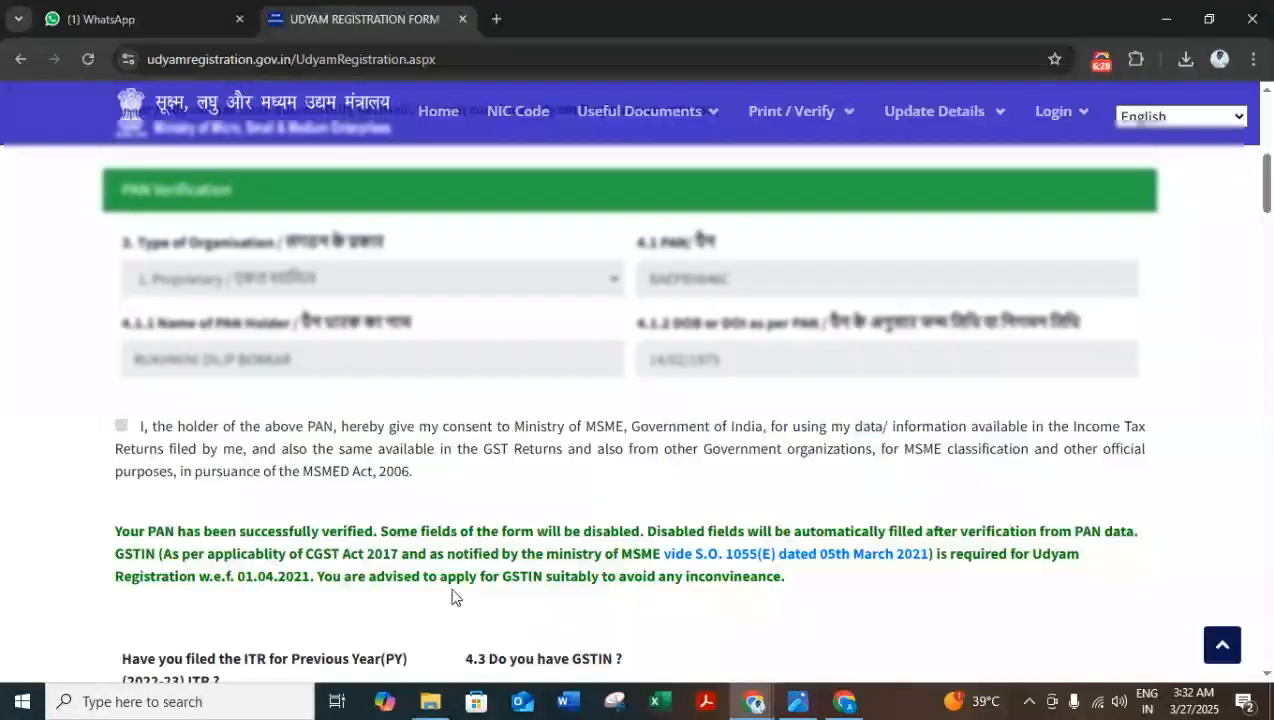
Answer No to 'Do you have GSTIN'
scroll(561, 598, down, 1)
scroll(570, 440, down, 1)
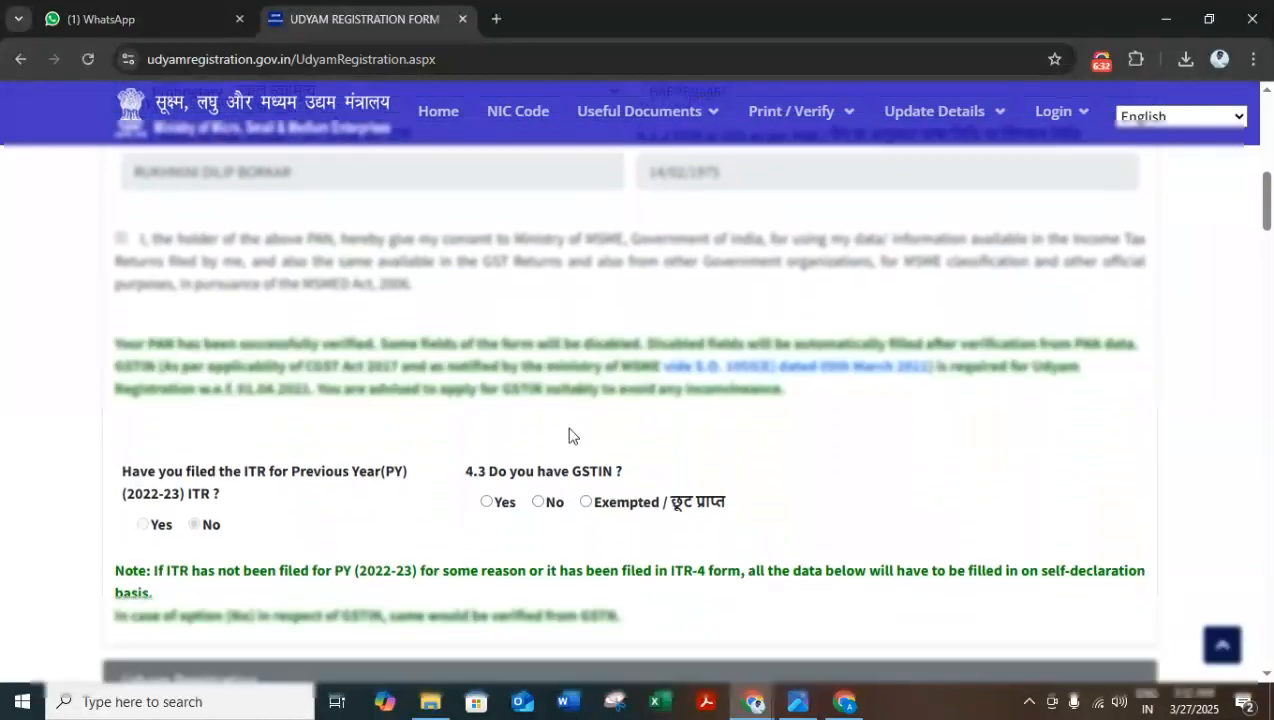
scroll(569, 433, down, 1)
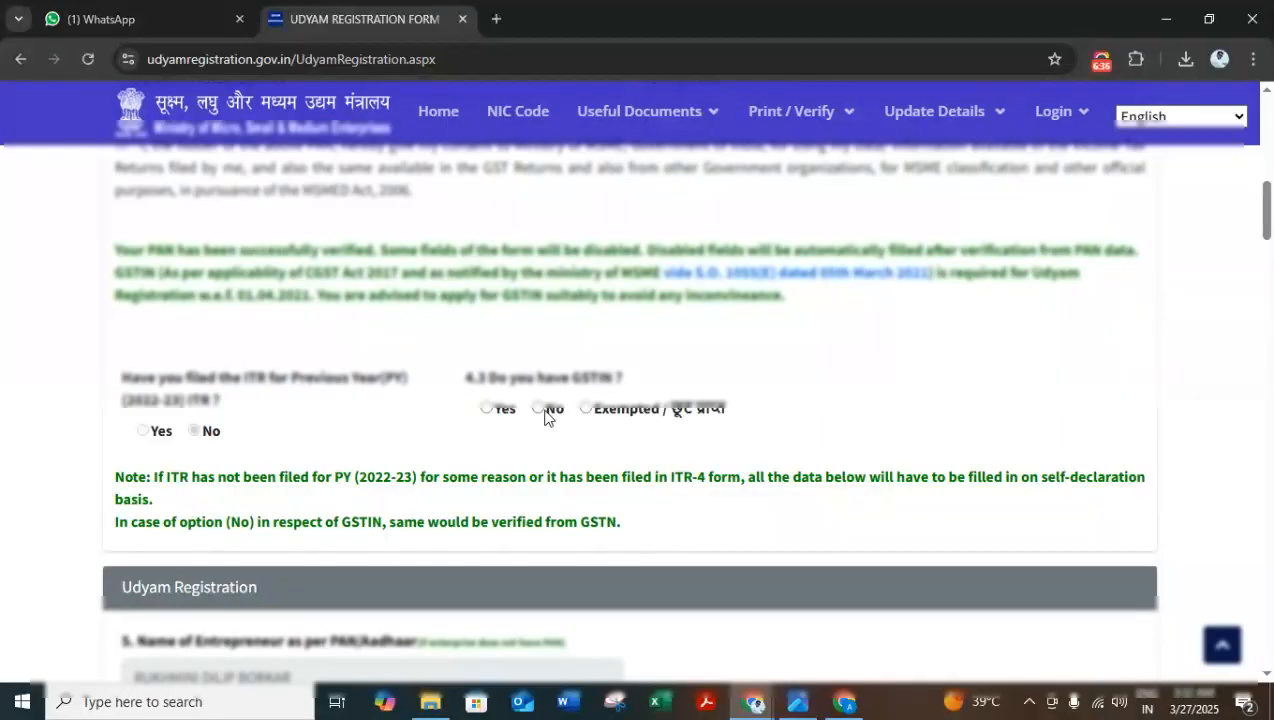
click(540, 409)
scroll(546, 440, down, 3)
Enter the entrepreneur's mobile number and paste in their e-mail address
click(368, 464)
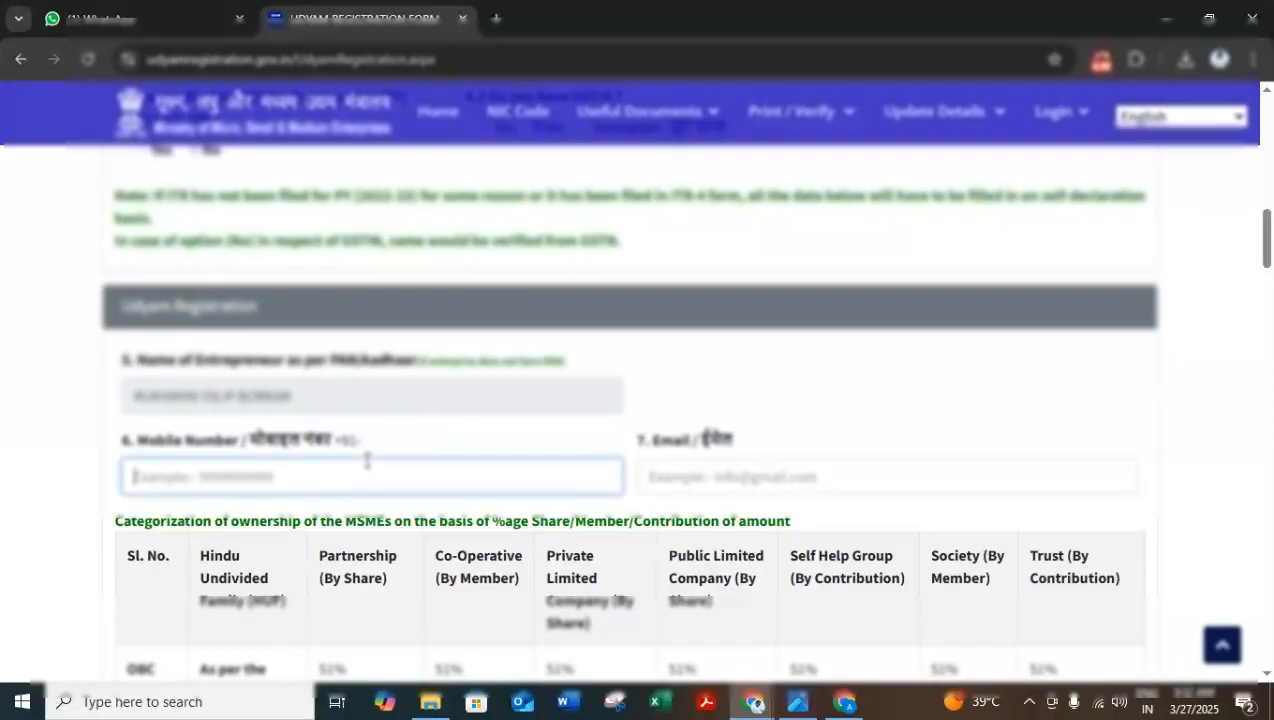
click(913, 473)
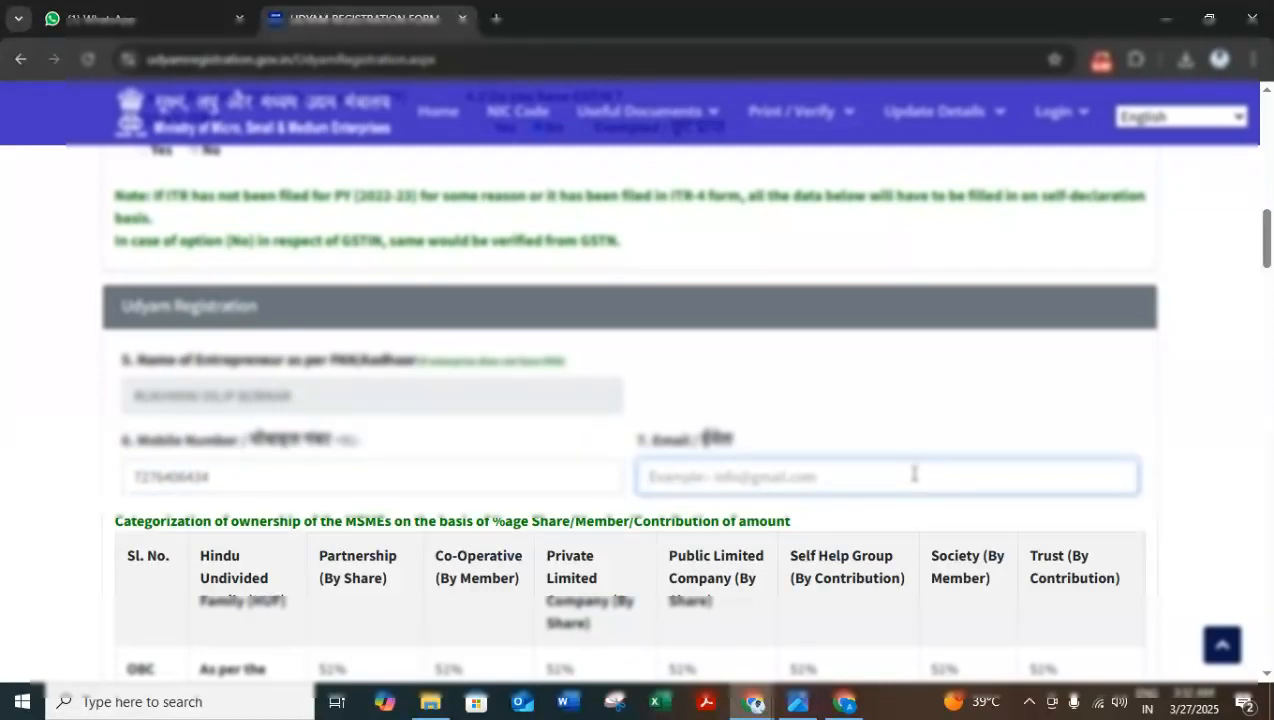
key(ctrl+v)
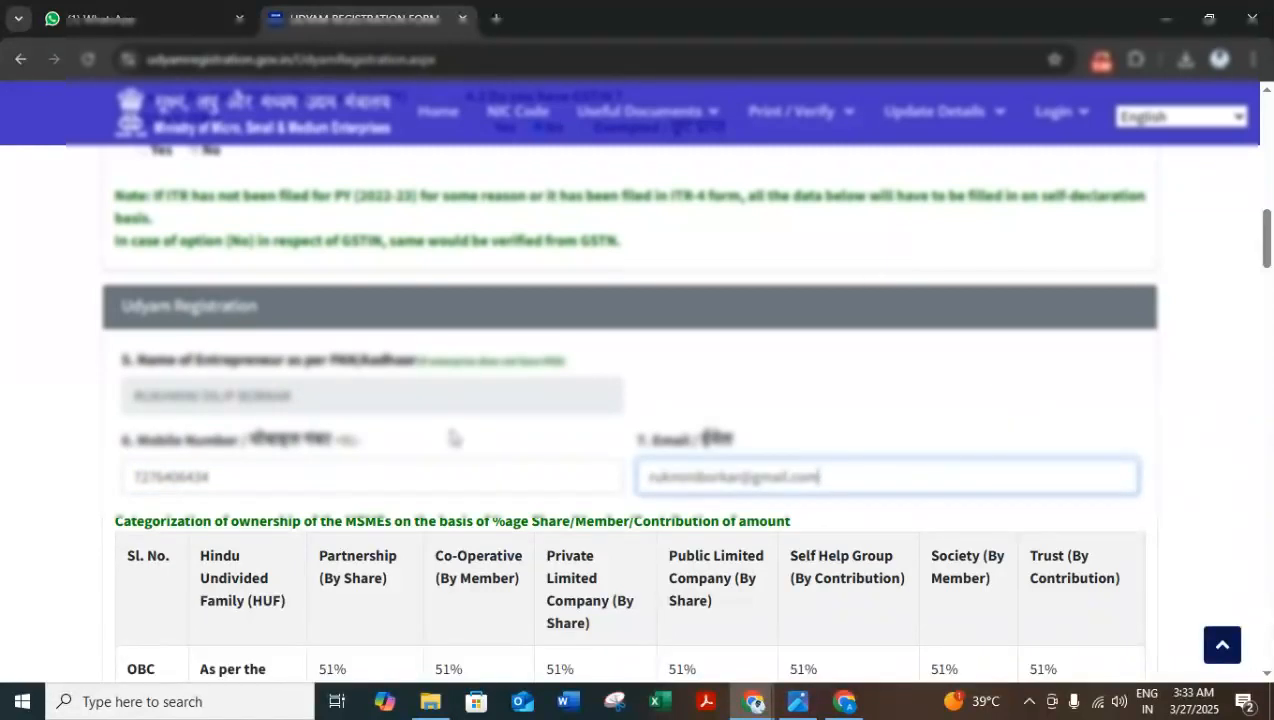
scroll(459, 432, down, 4)
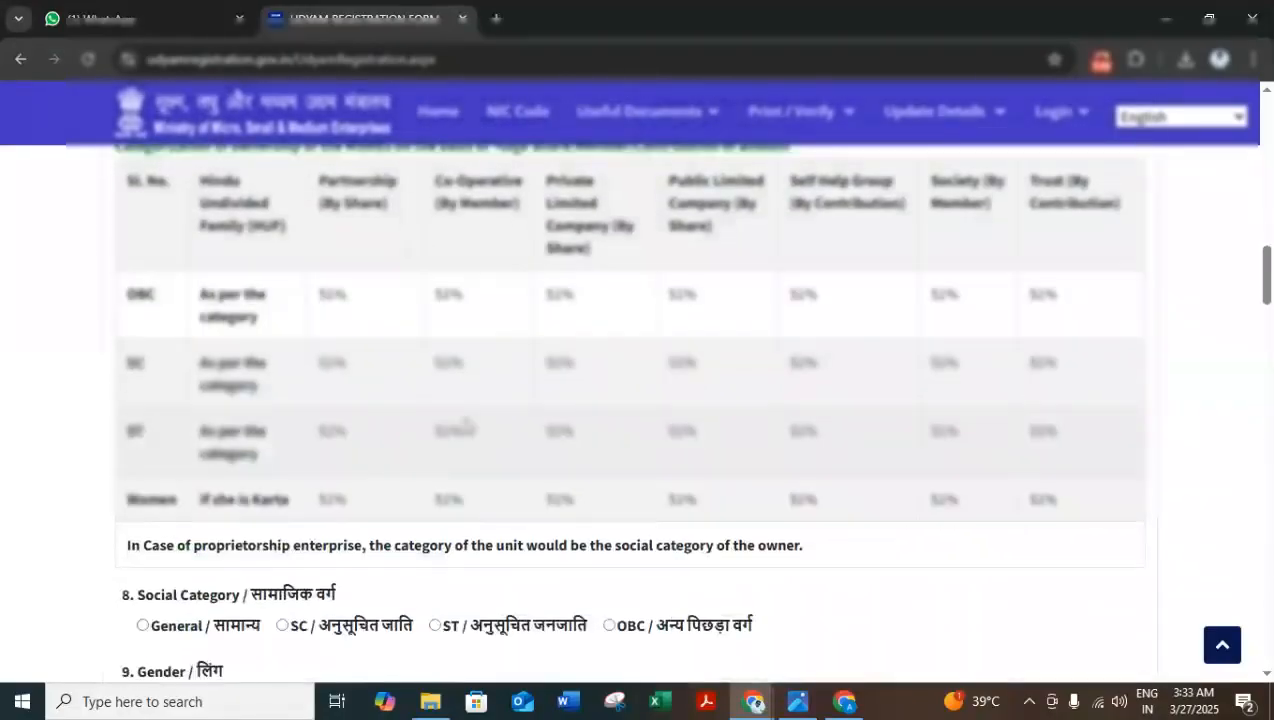
scroll(465, 425, down, 1)
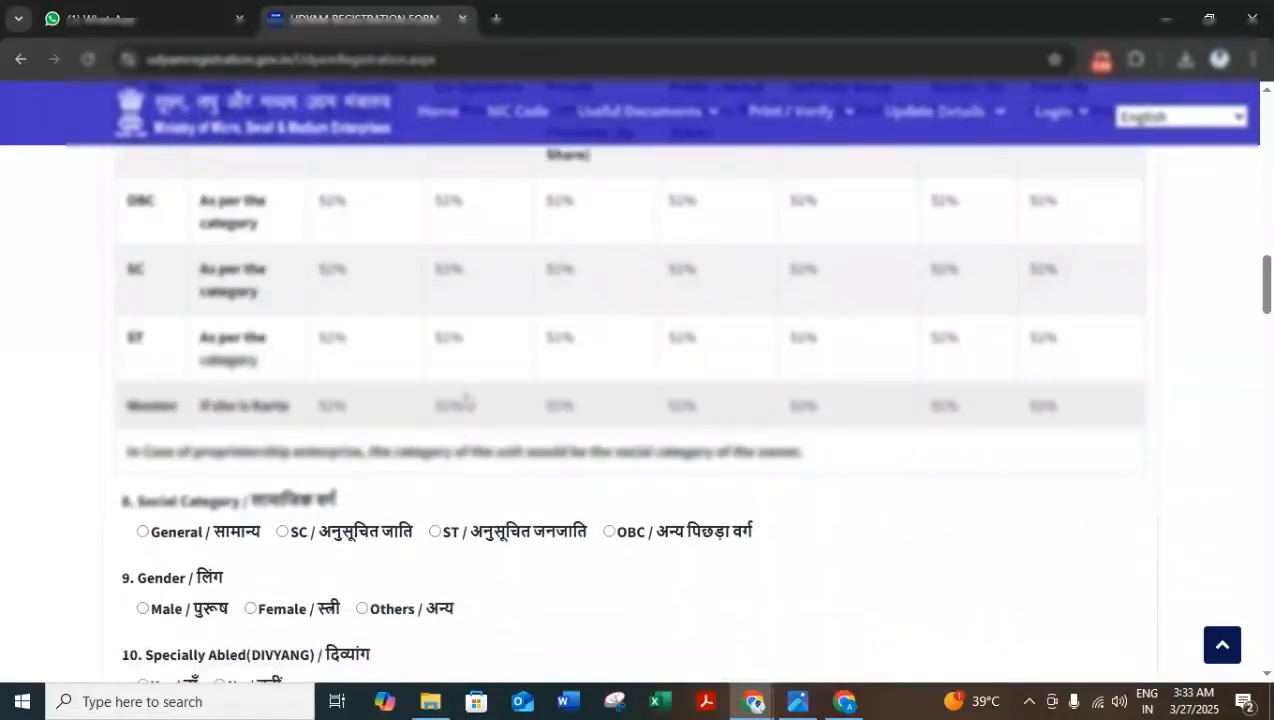
scroll(466, 424, down, 1)
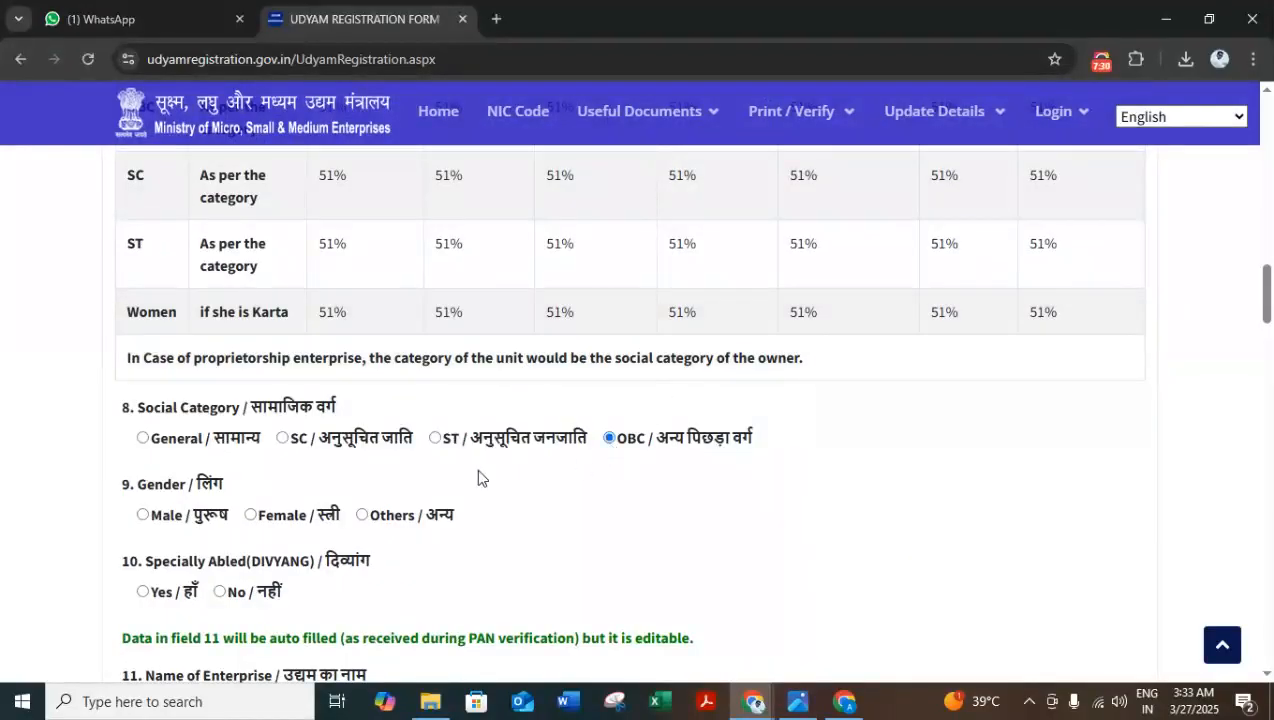
Set the owner's gender to Female and Specially Abled to No
scroll(478, 477, down, 1)
click(250, 421)
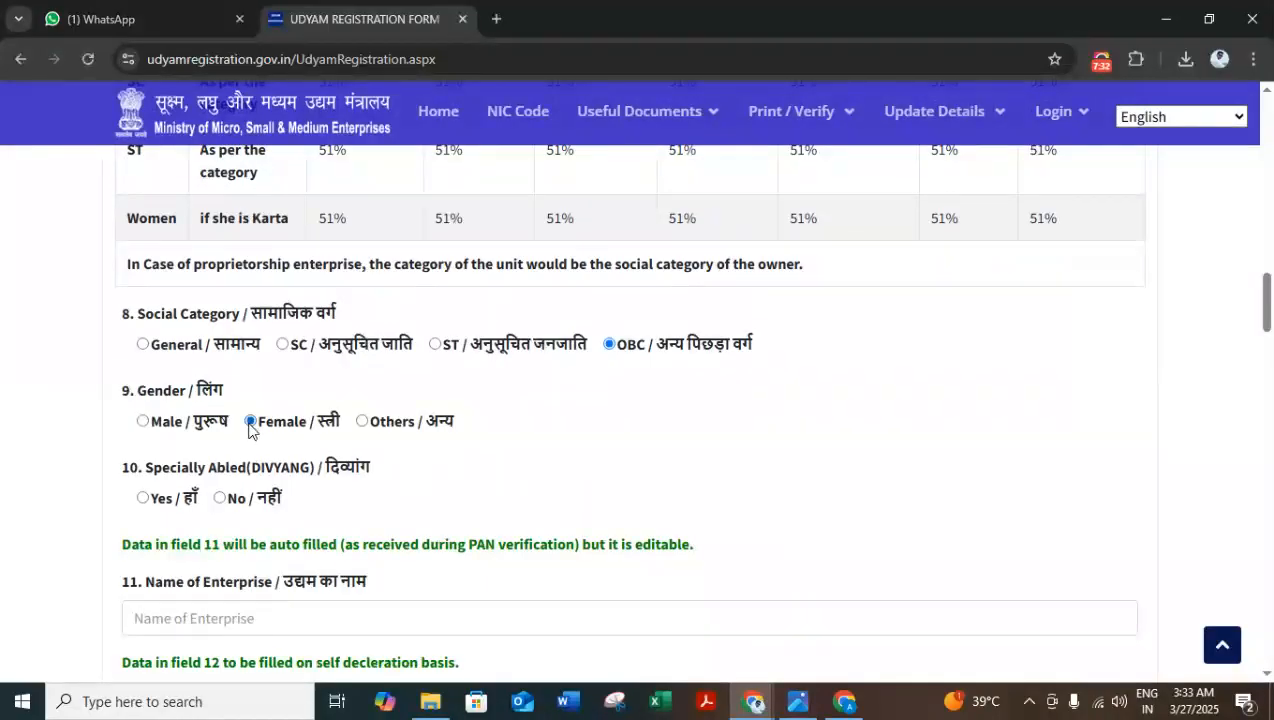
scroll(286, 436, down, 1)
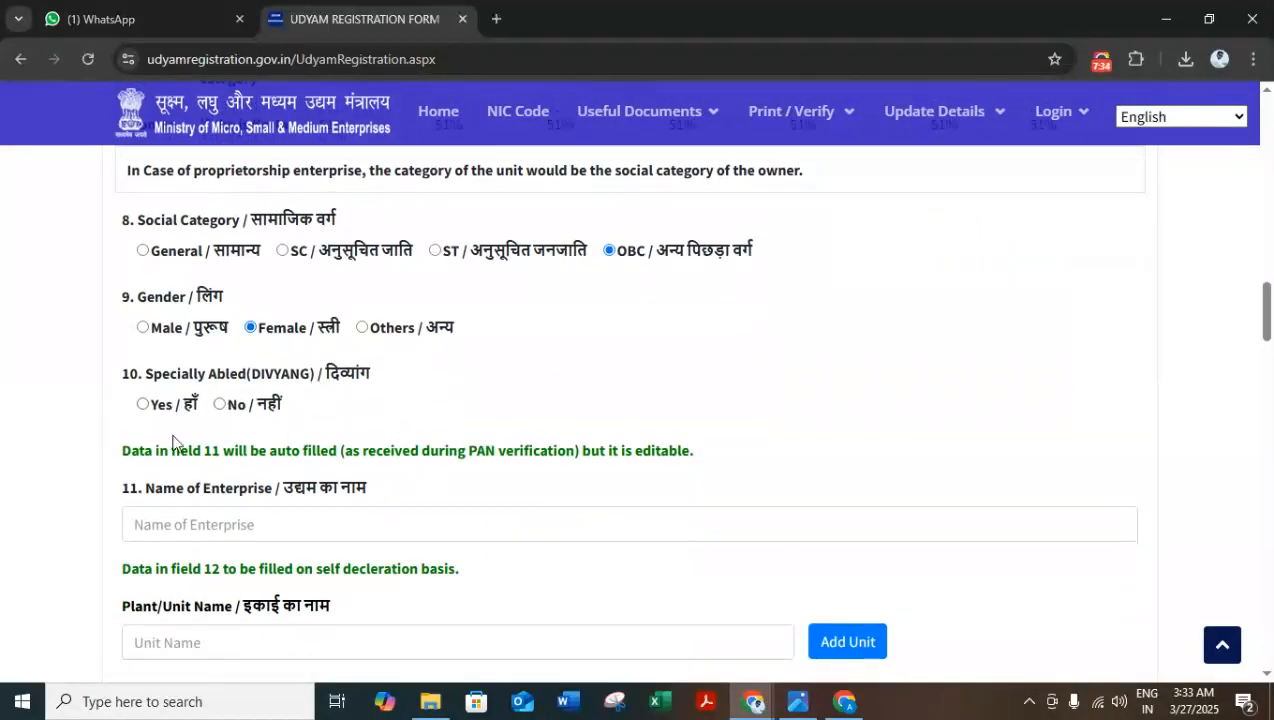
click(220, 405)
scroll(302, 424, down, 1)
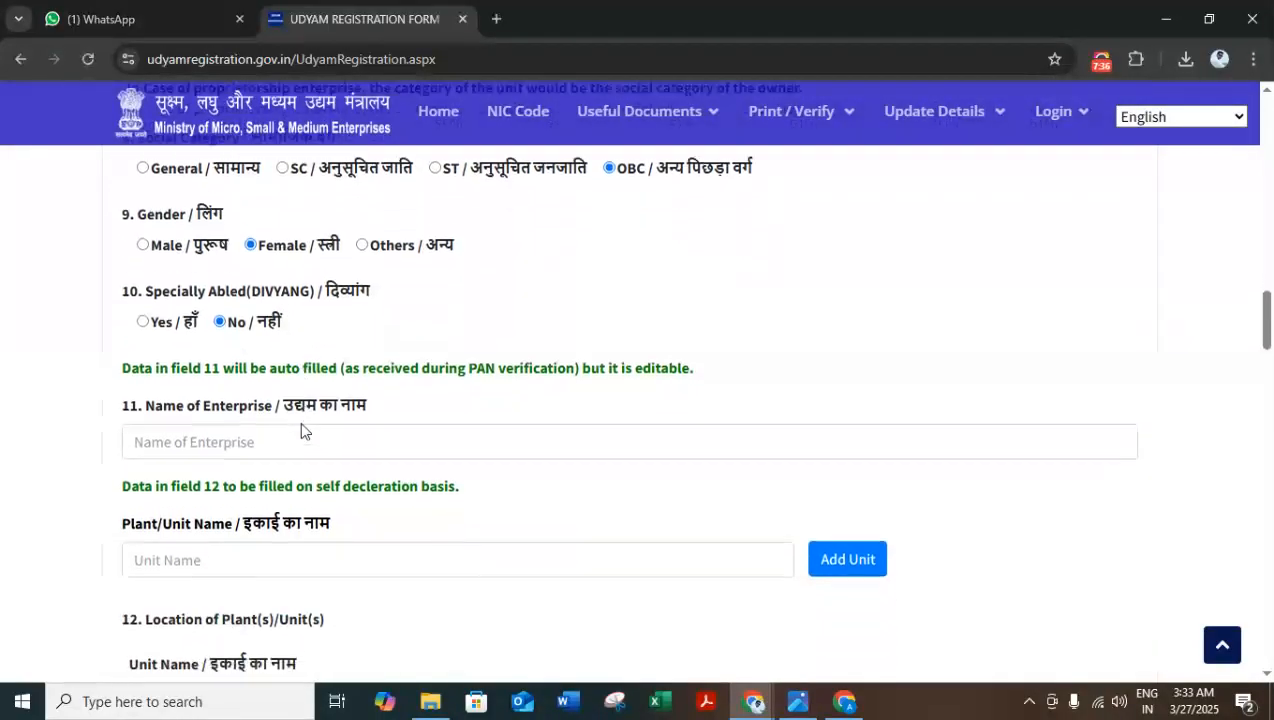
Type AKSHAY ONLINE as the enterprise name and begin the plant/unit name
click(303, 426)
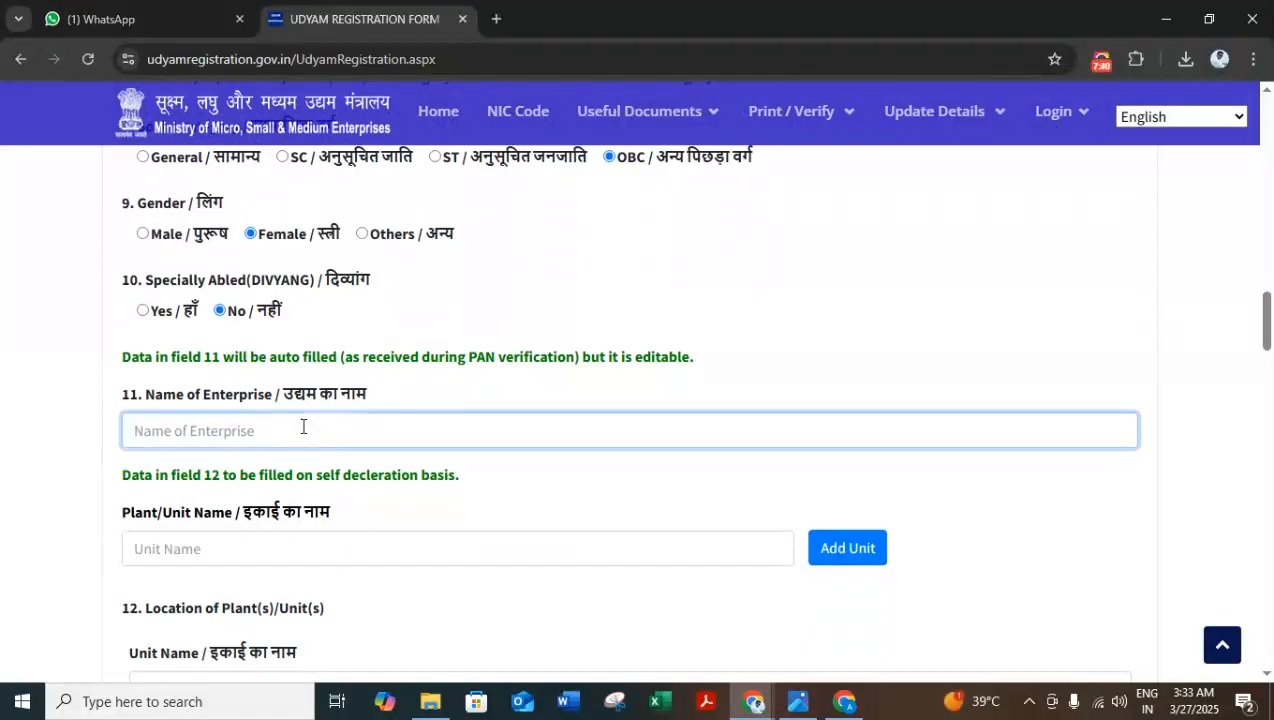
text(AKSHAY)
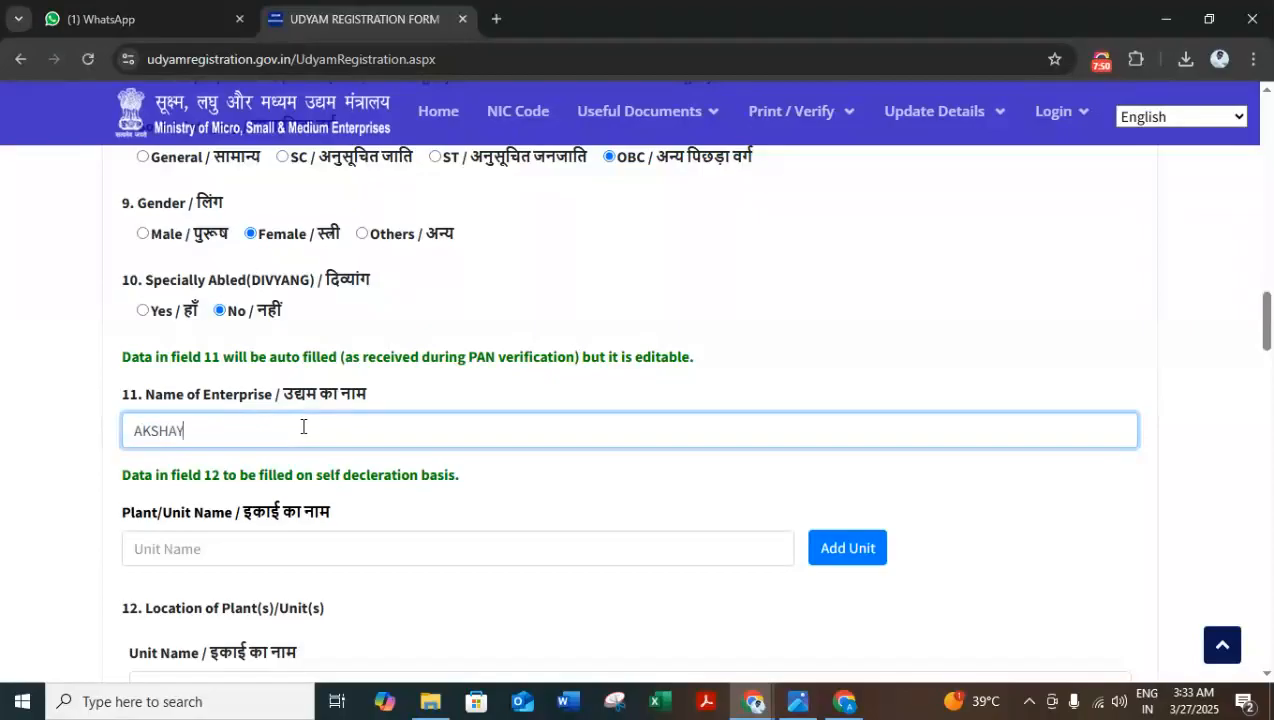
text( ONLINE)
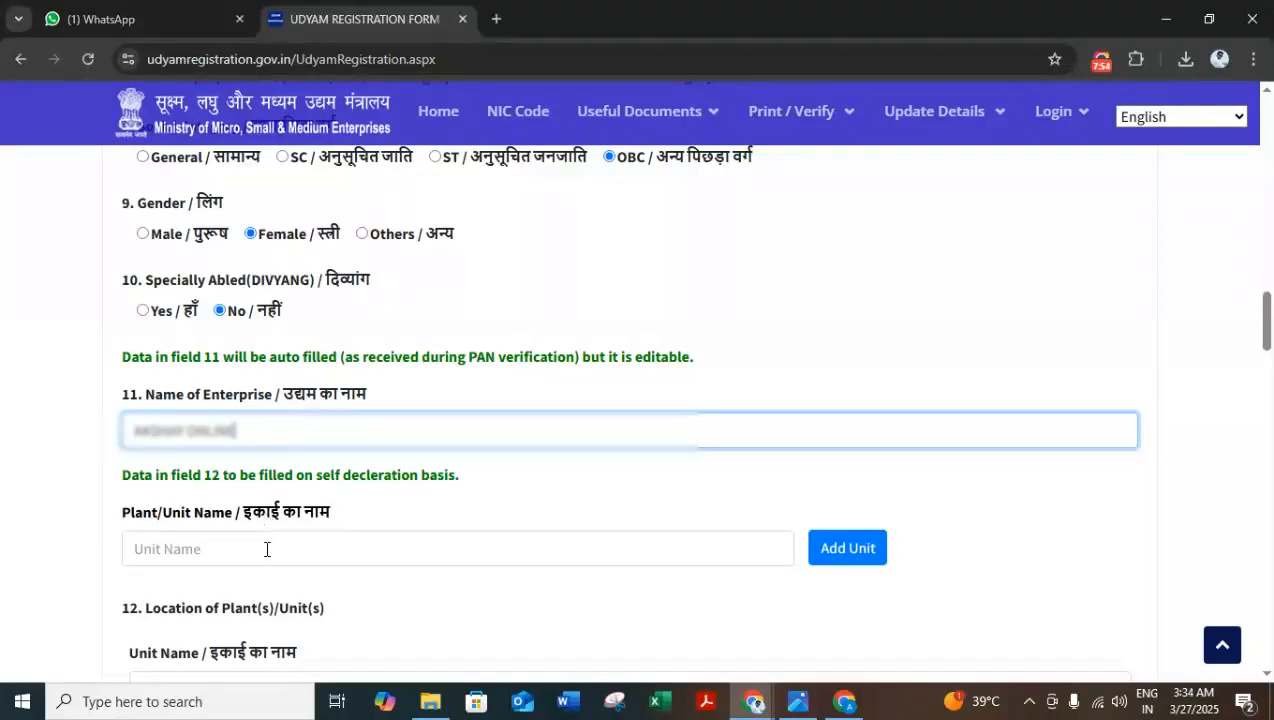
click(272, 544)
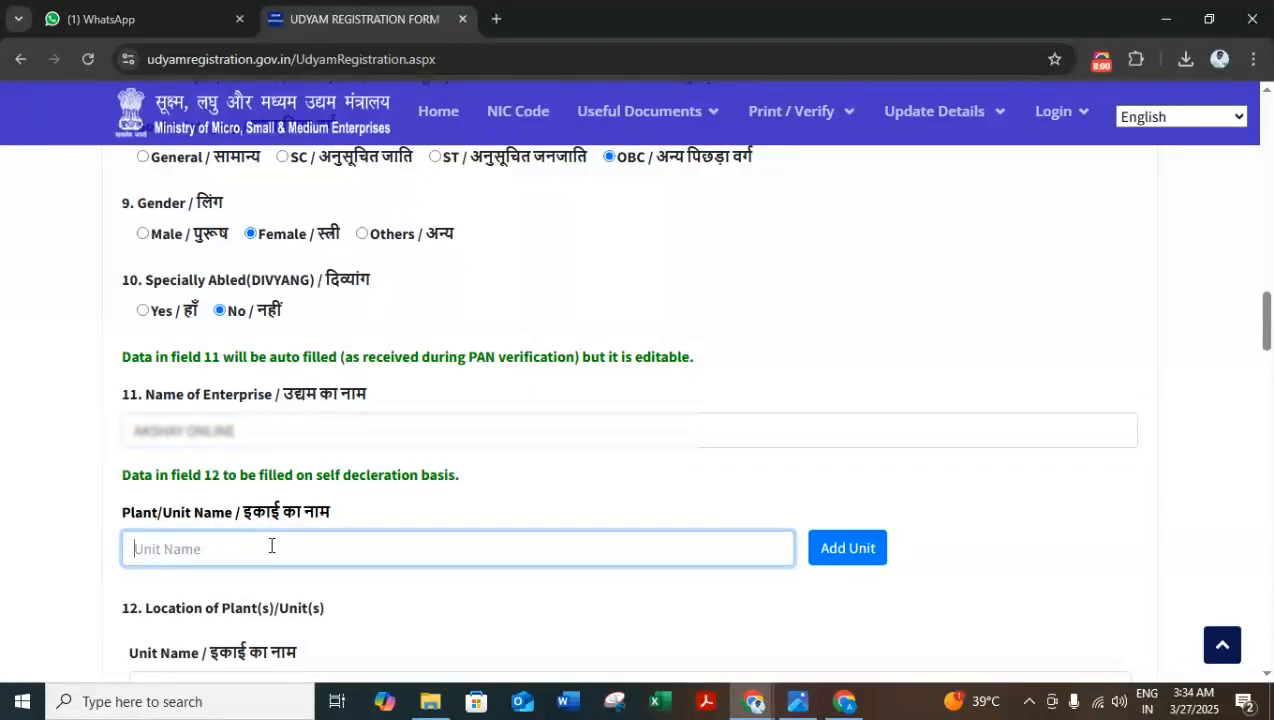
text(AKSHAY ONLINE)
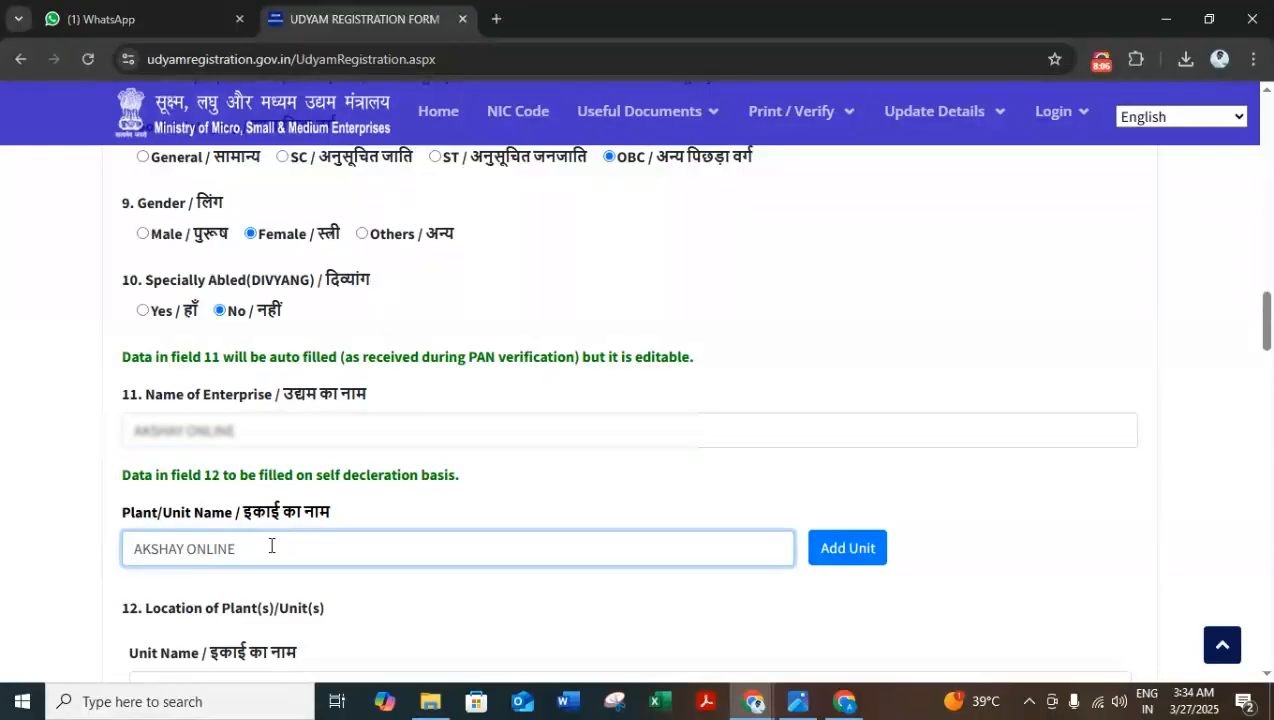
Add AKSHAY ONLINE as a unit and enter its flat number 1 and city AMRAVATI
click(870, 553)
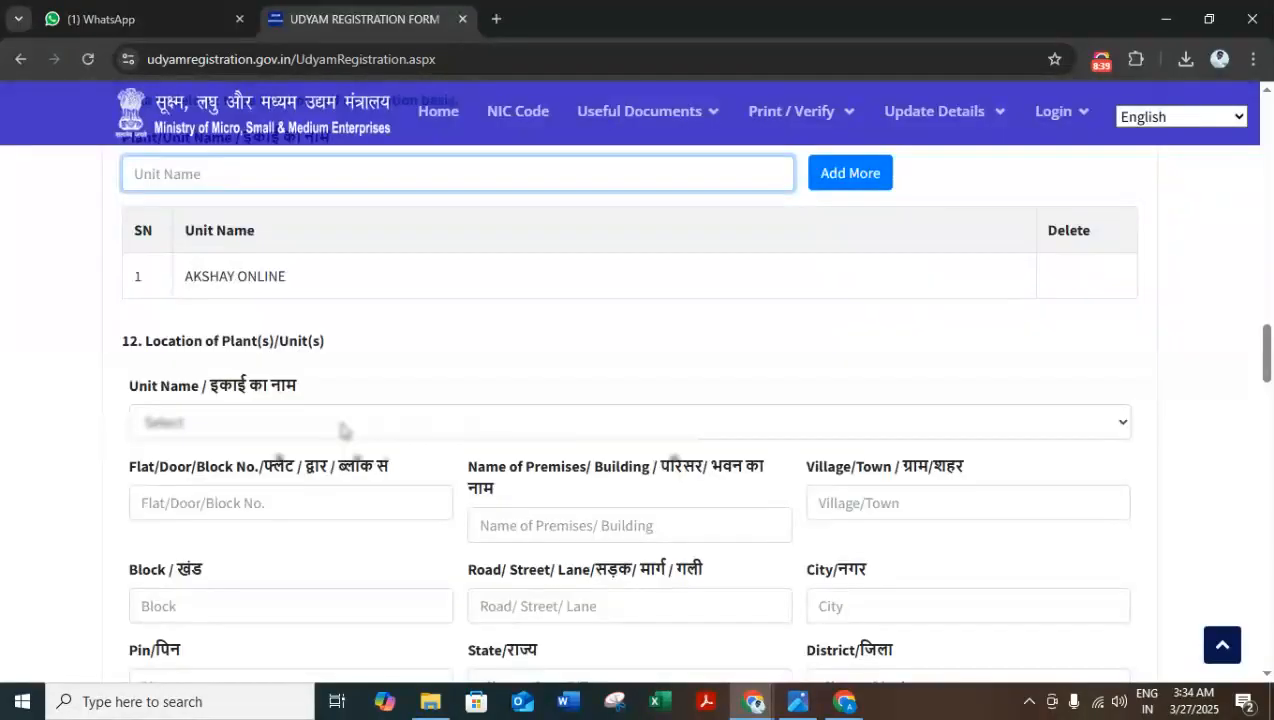
click(342, 428)
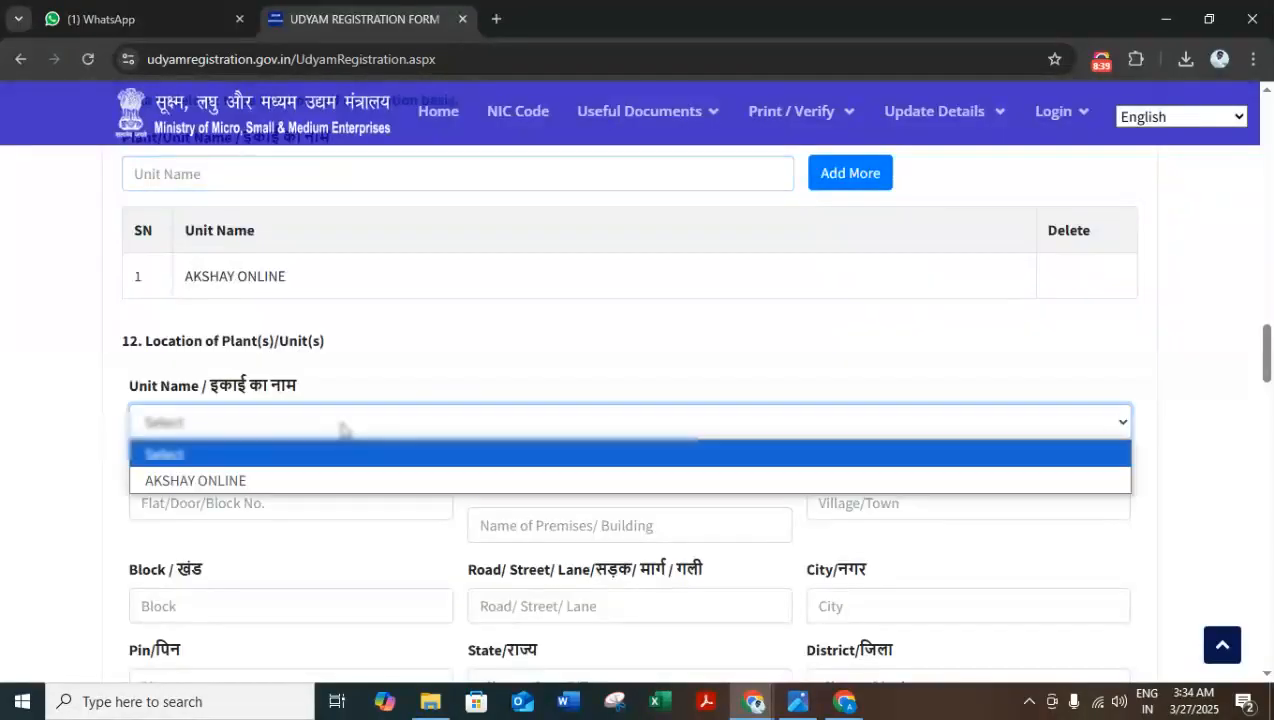
click(320, 478)
click(234, 504)
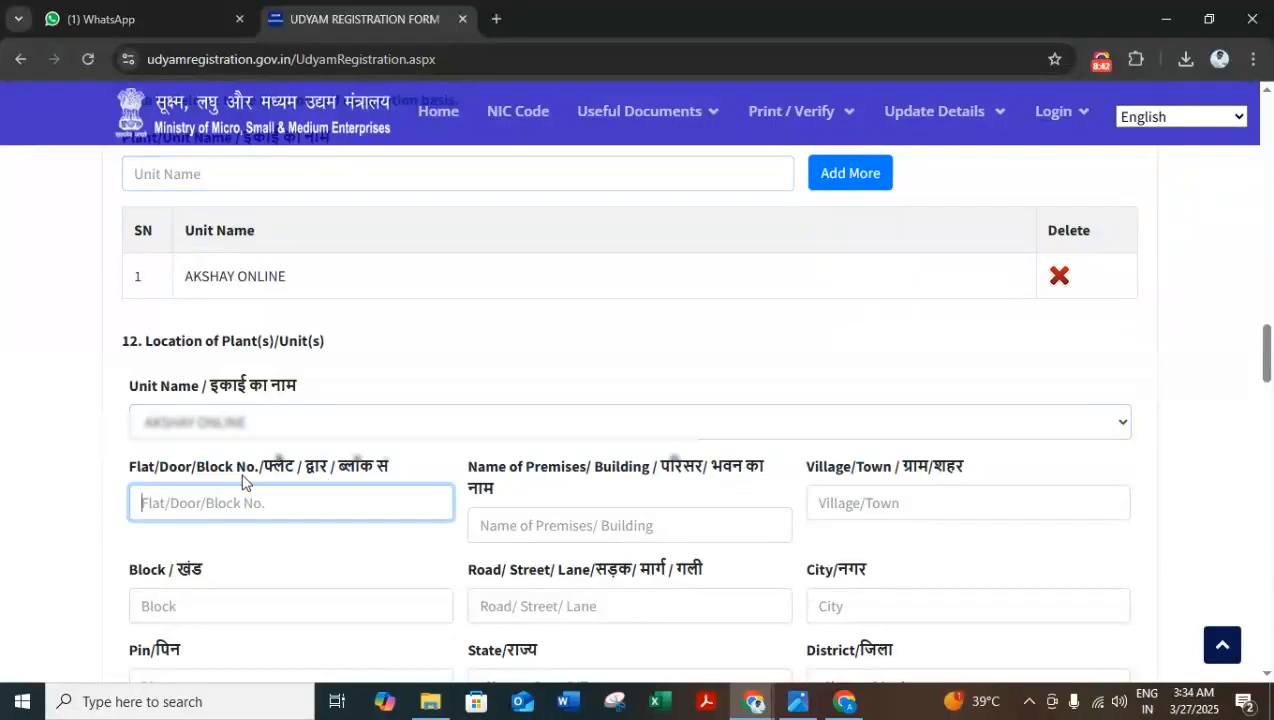
text(1)
key(Tab)
text(T)
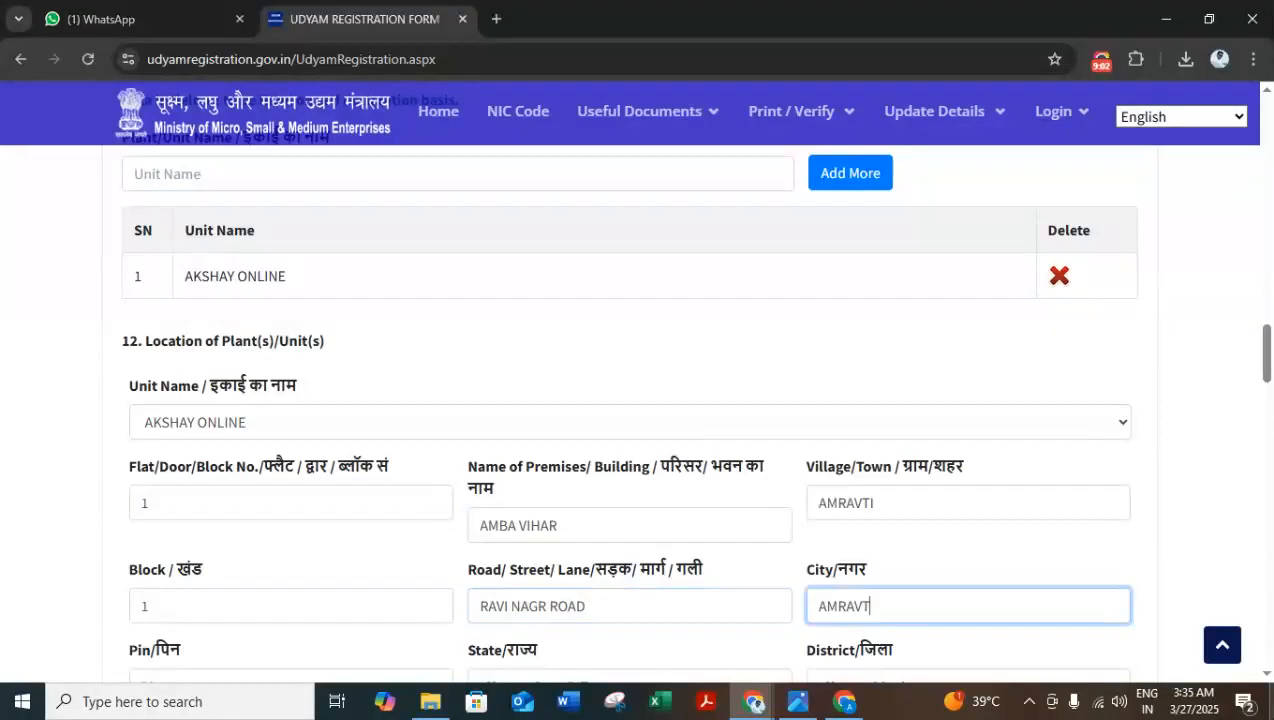
key(BackSpace)
text(ATI)
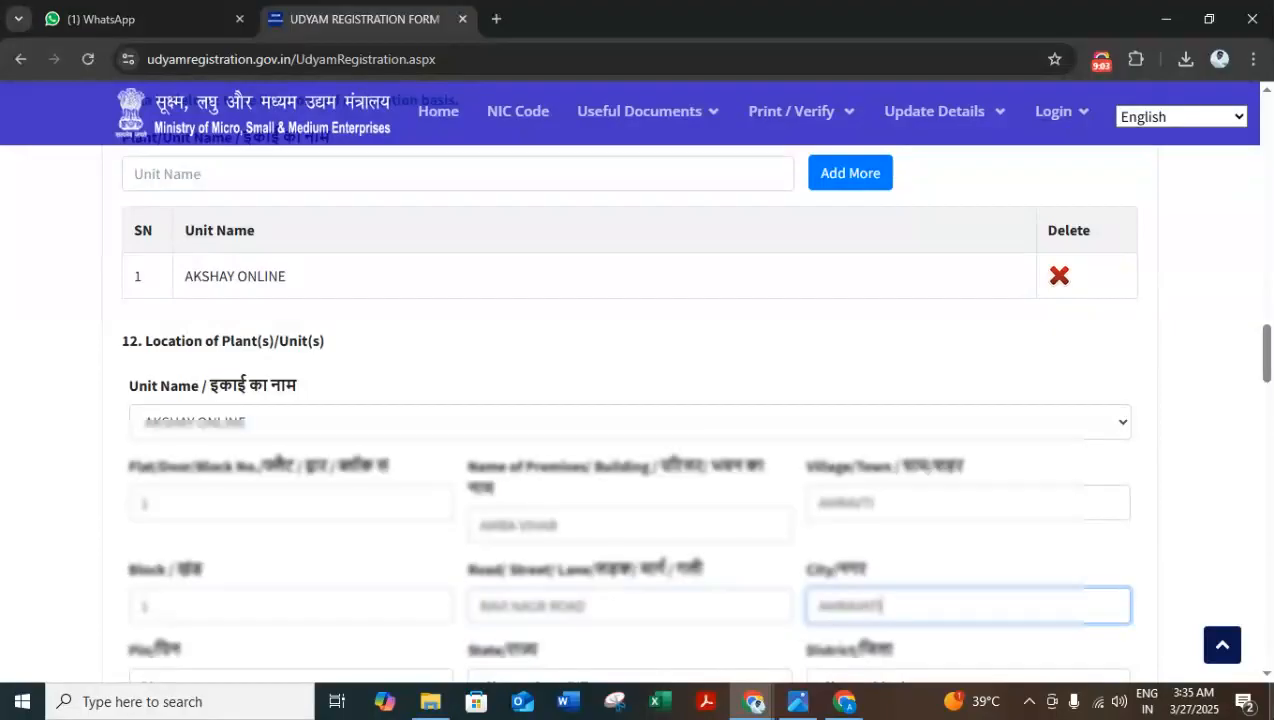
Enter the plant's Pin code, choose Maharashtra and Amravati district, and add the plant
scroll(880, 640, down, 1)
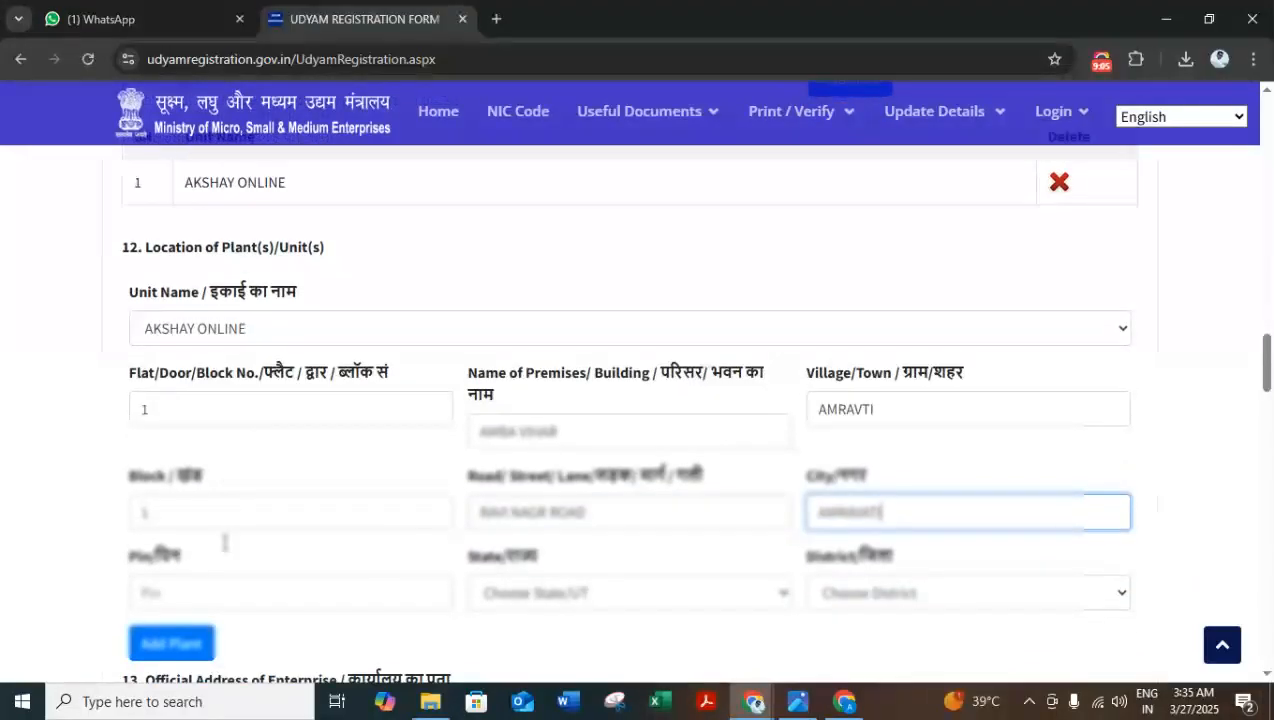
click(225, 580)
text(444605)
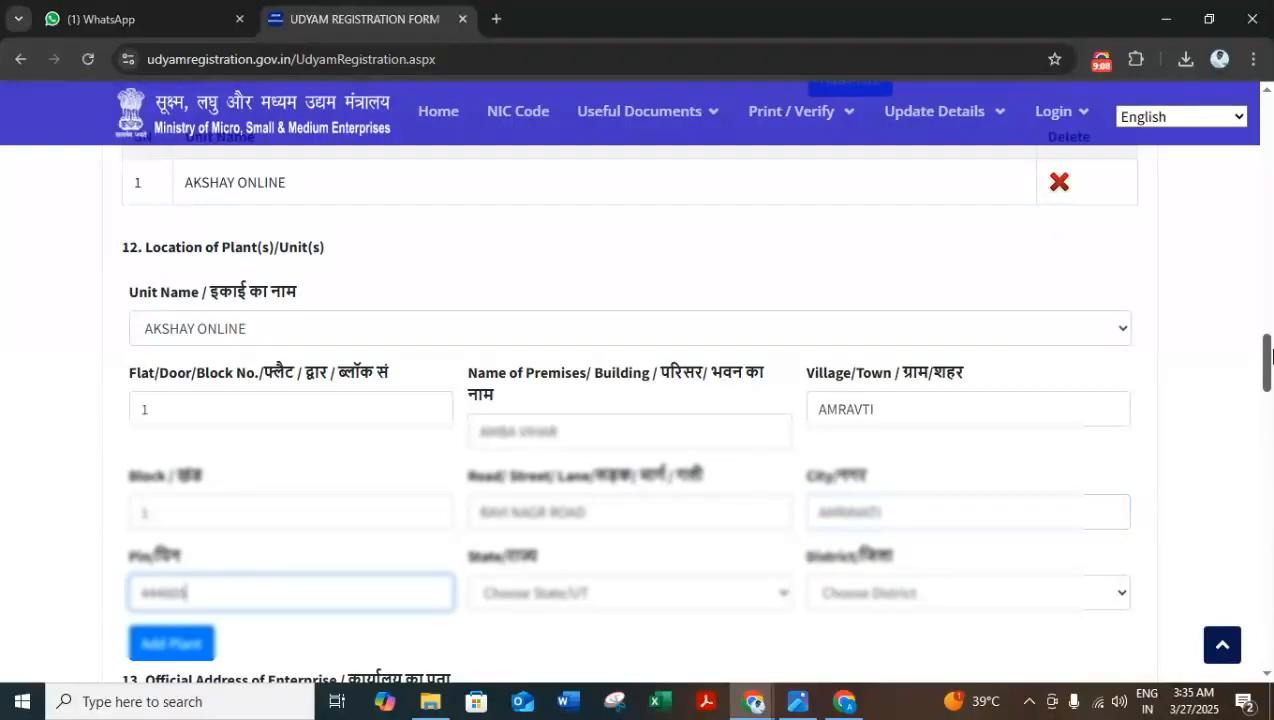
key(Tab)
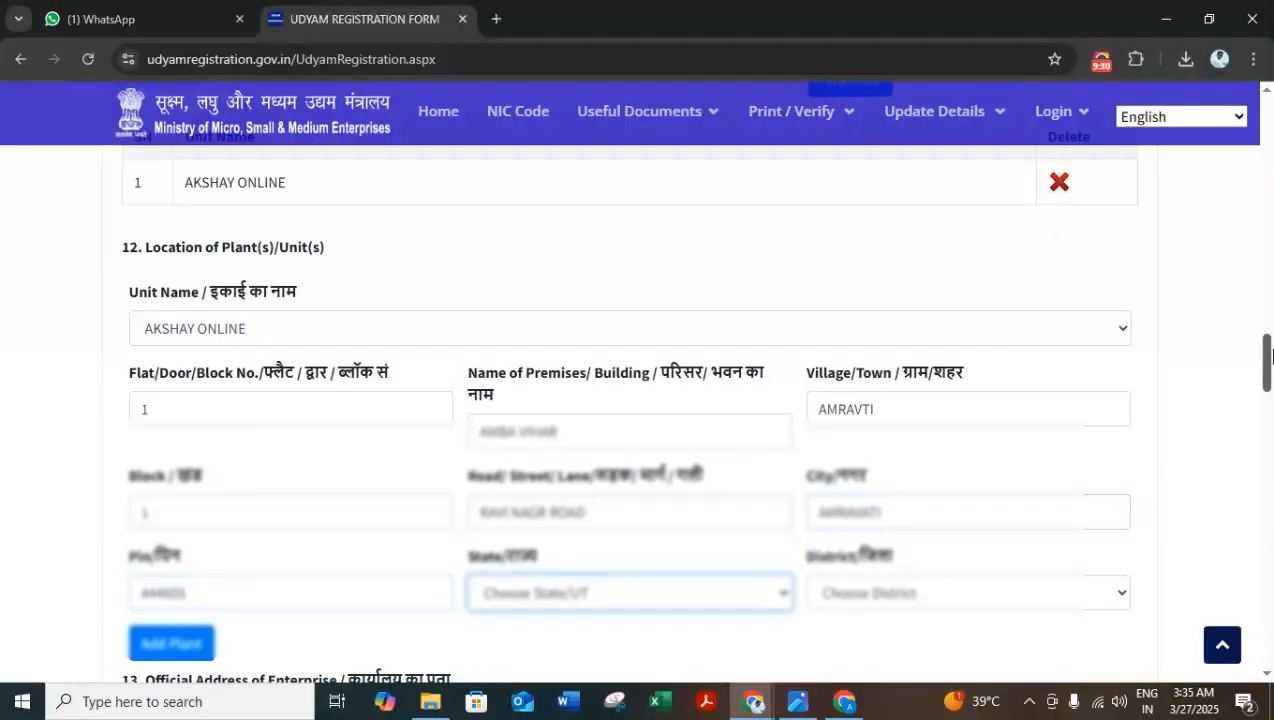
click(536, 606)
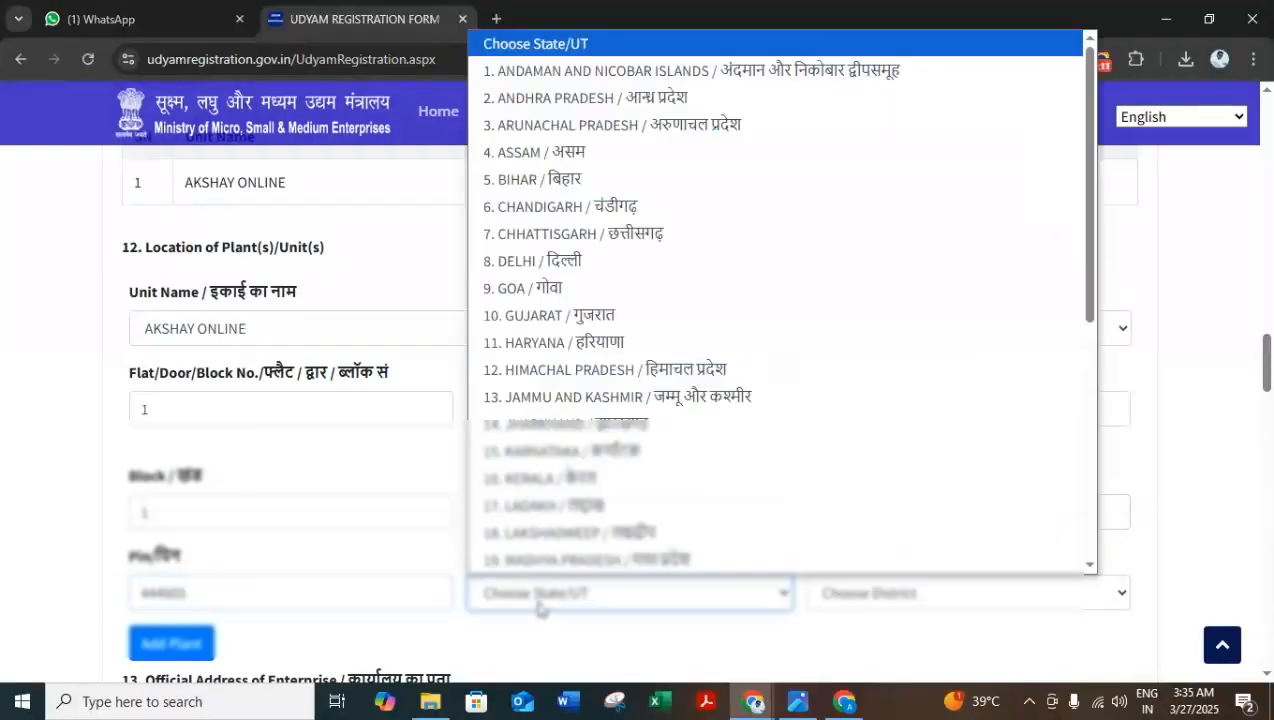
scroll(572, 208, down, 3)
click(522, 400)
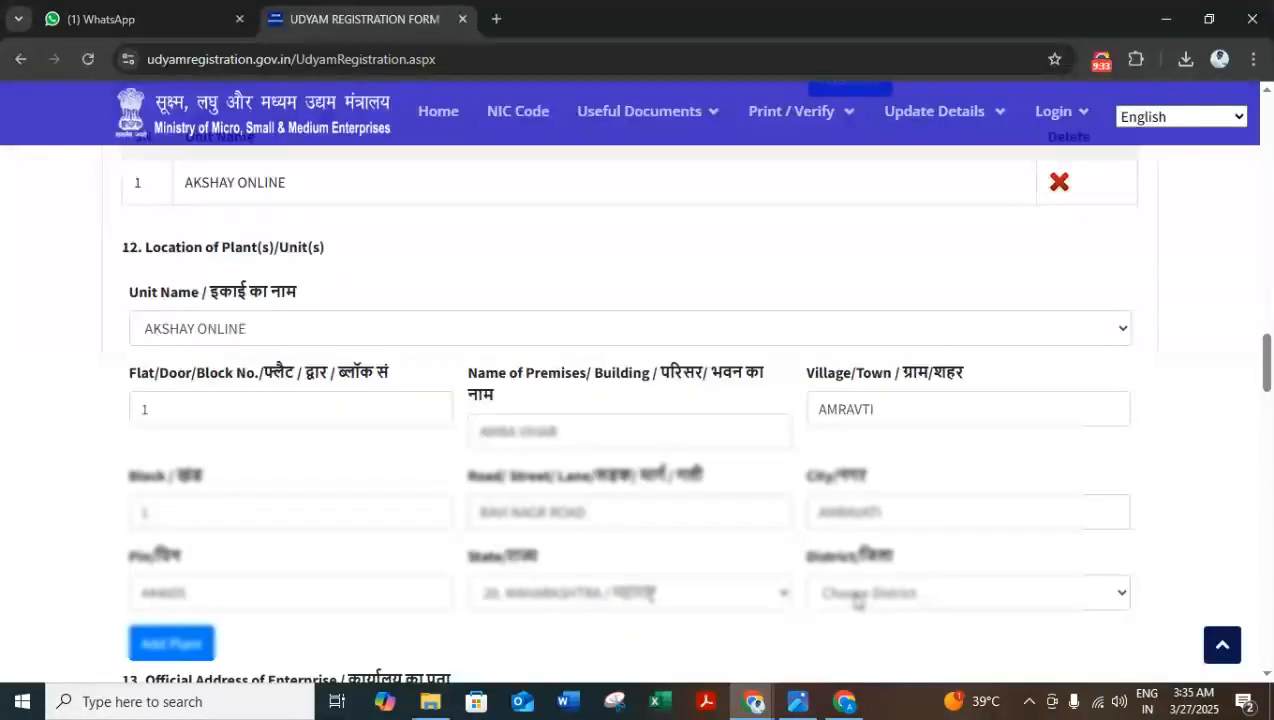
click(910, 592)
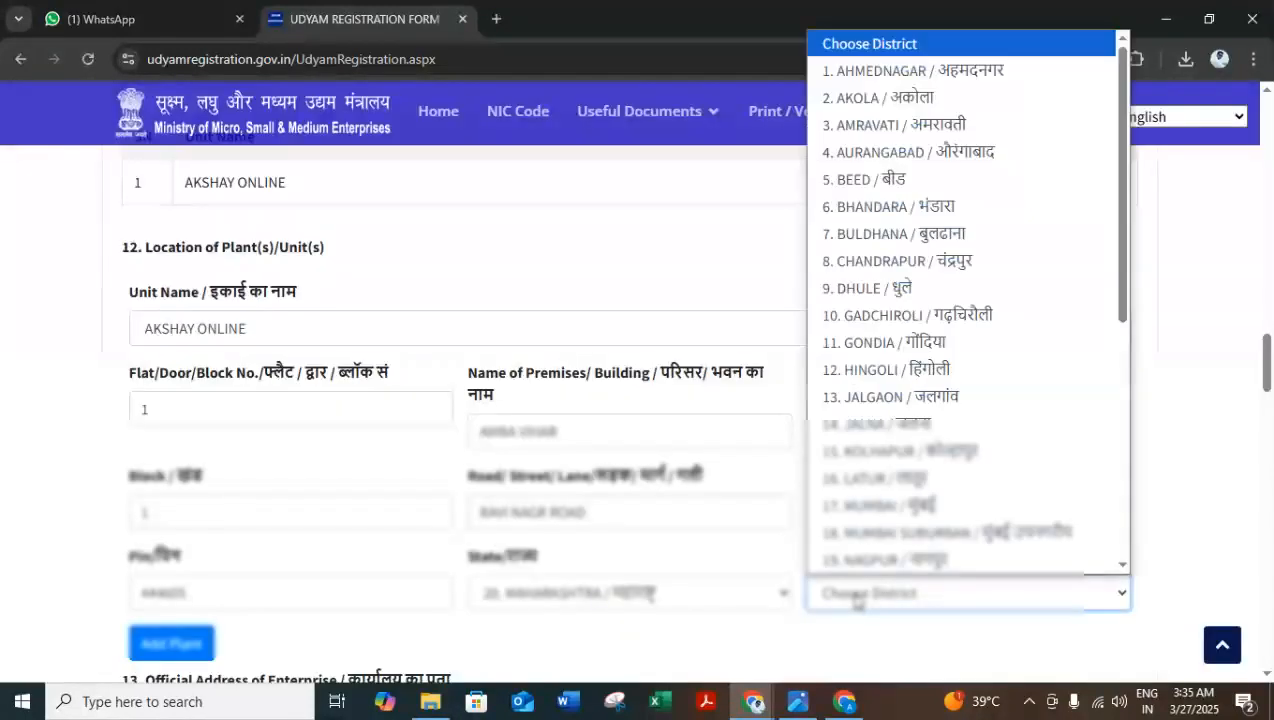
click(905, 124)
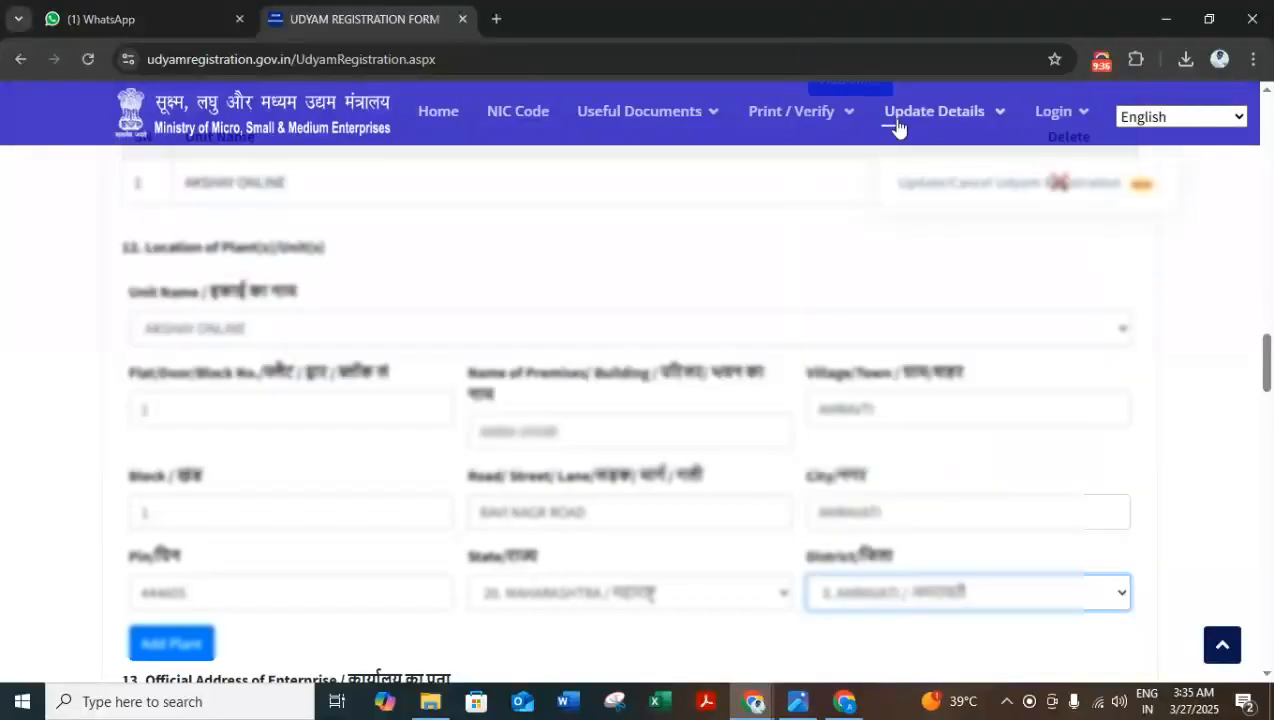
scroll(28, 412, down, 2)
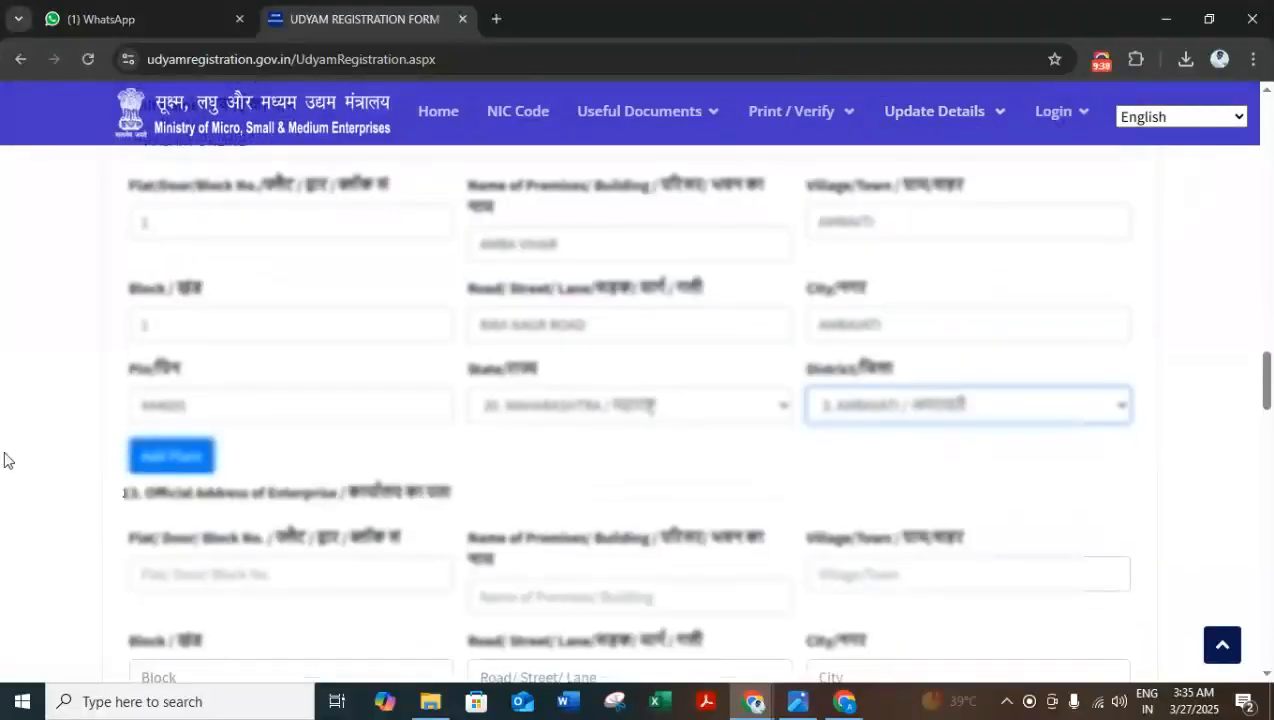
click(172, 457)
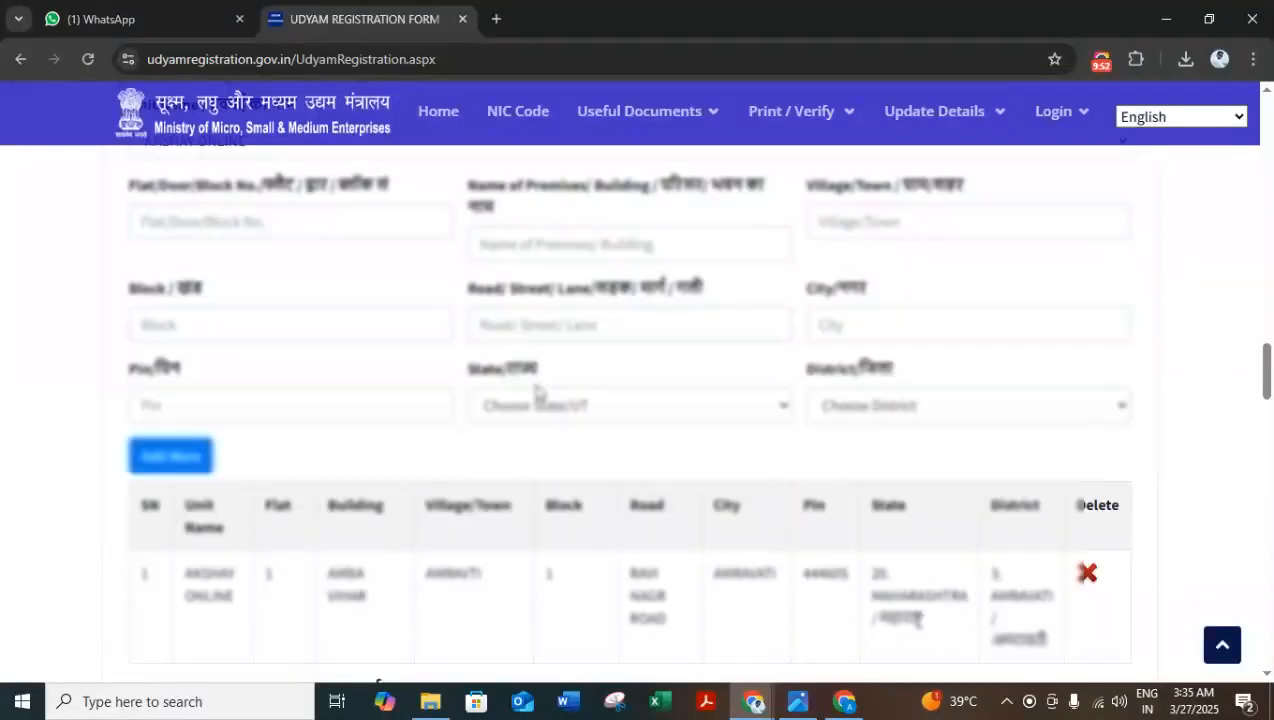
Fill section 13's official address fields, starting from Flat/Door/Block No., with Pin 444605
scroll(537, 474, down, 2)
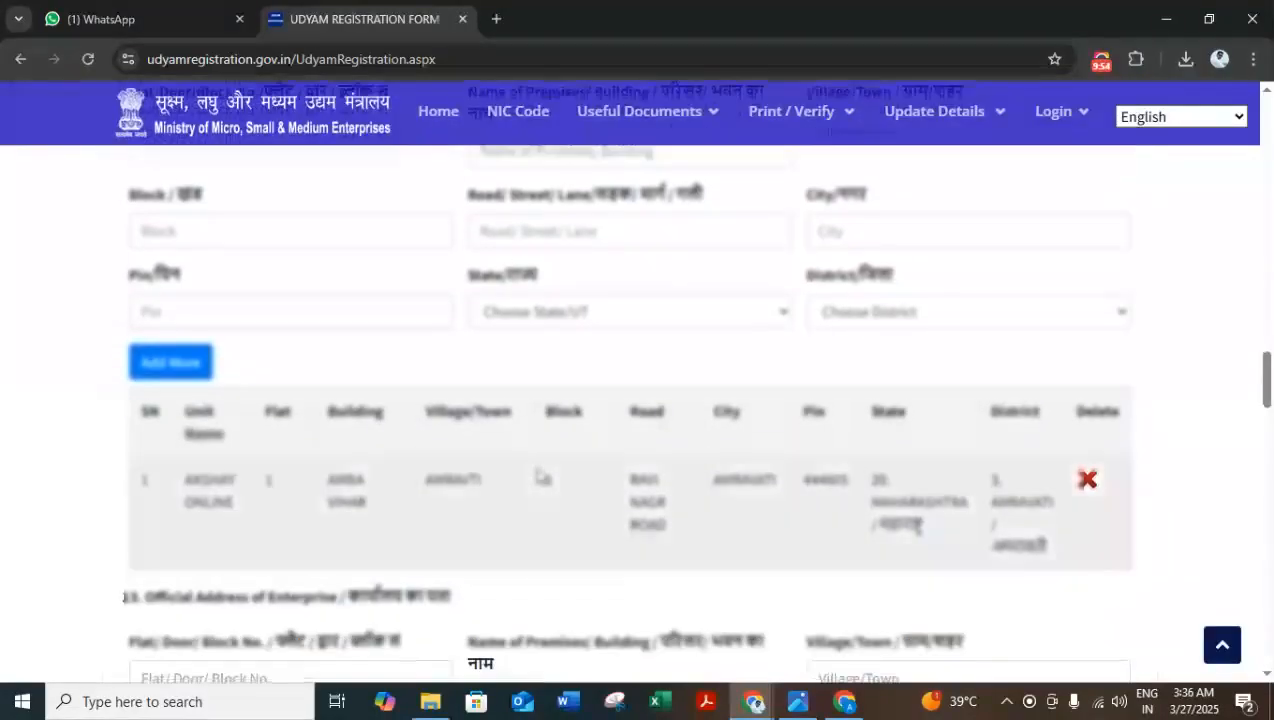
scroll(540, 475, up, 1)
scroll(540, 476, up, 3)
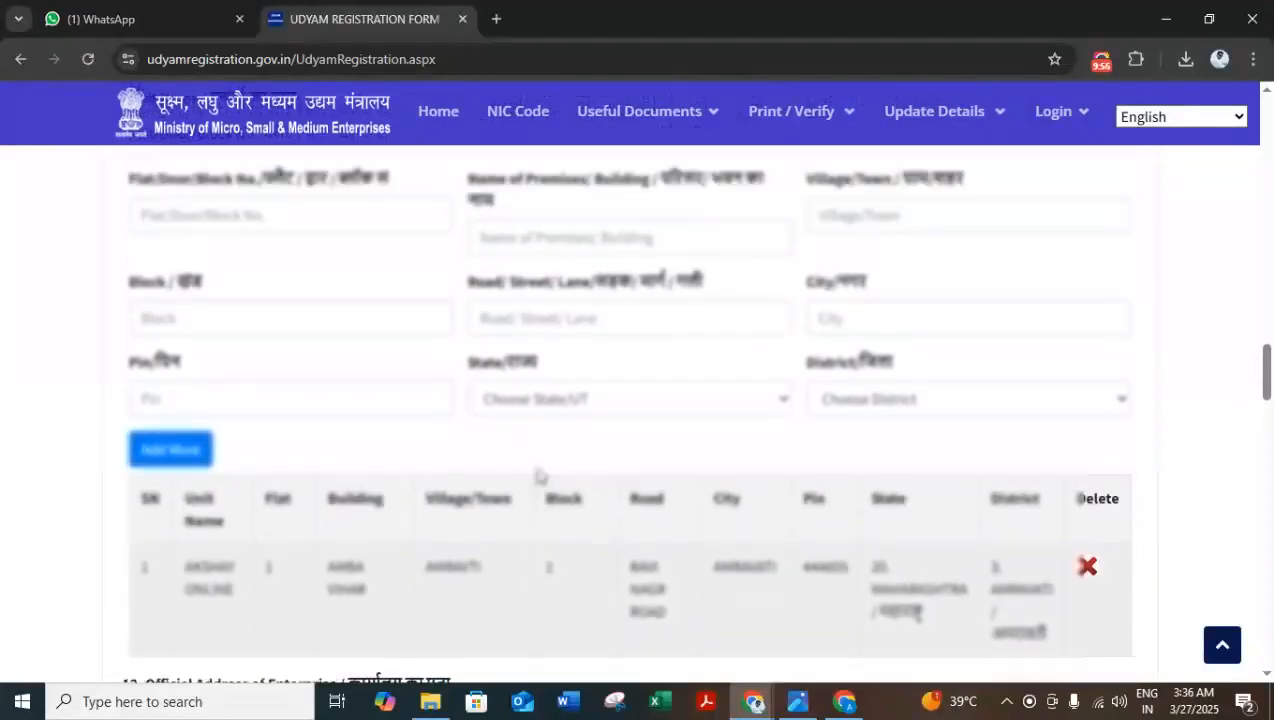
scroll(610, 408, down, 2)
scroll(610, 408, down, 3)
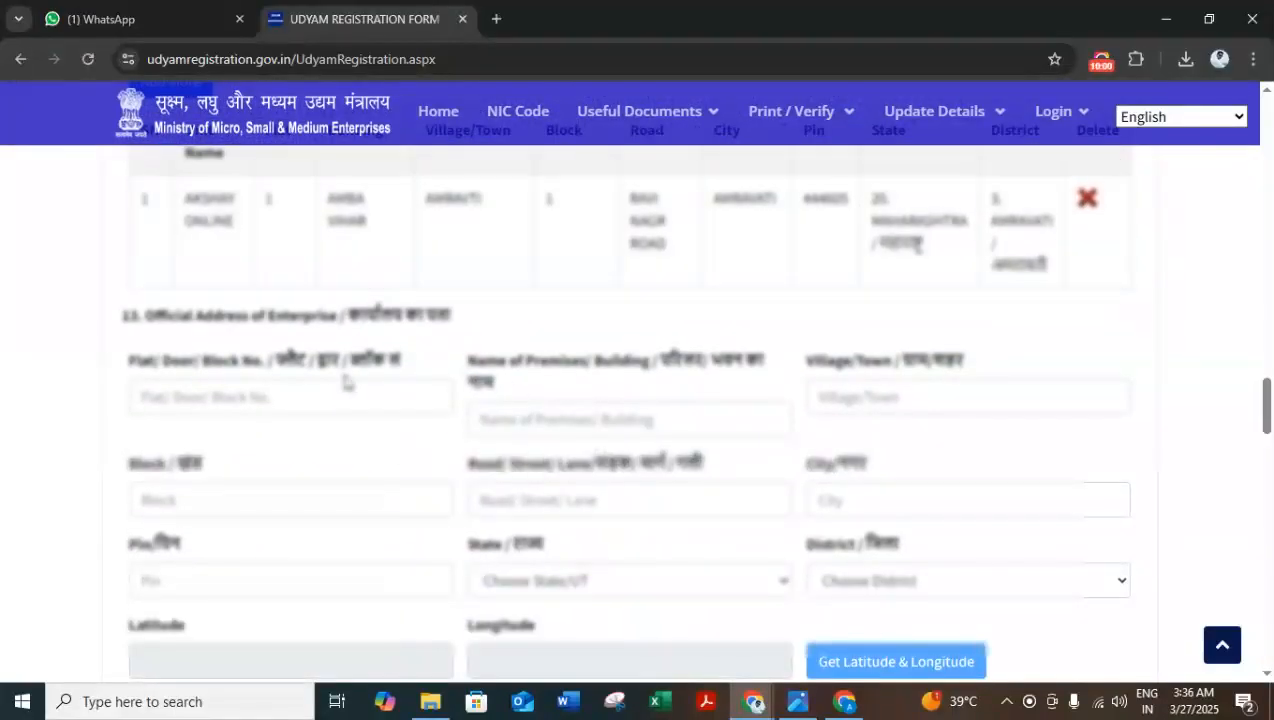
click(368, 410)
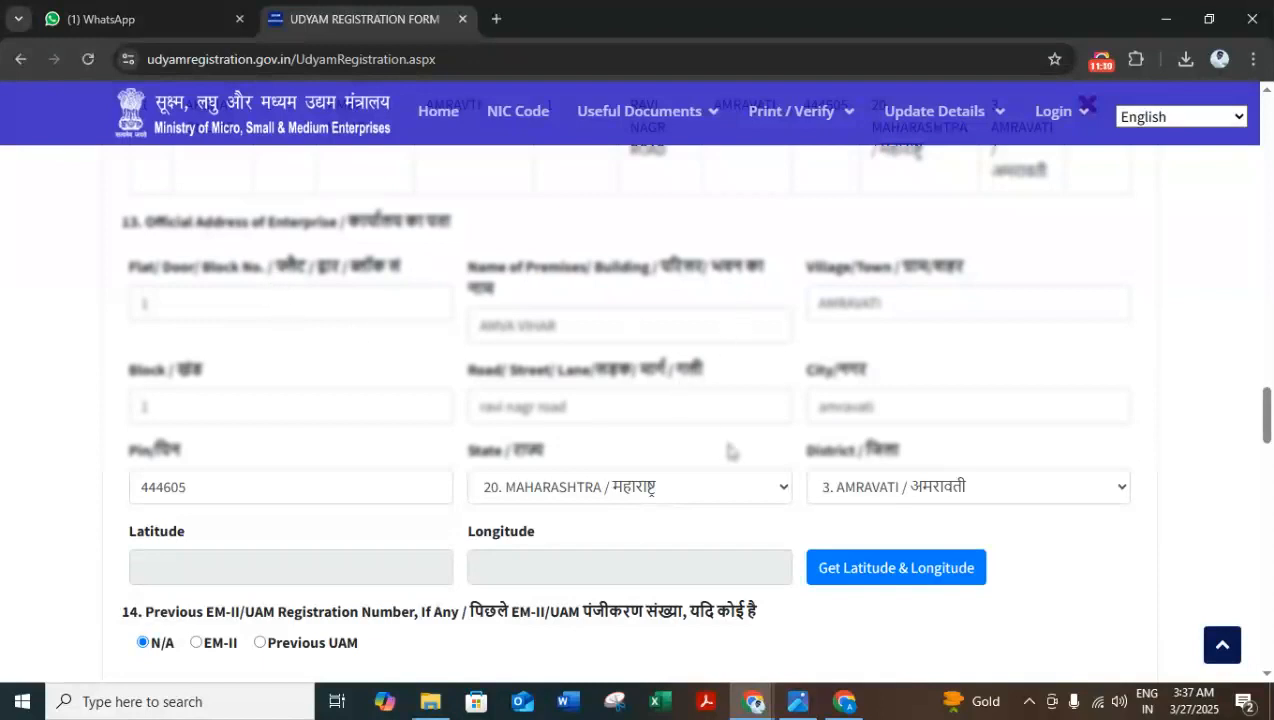
scroll(730, 450, down, 1)
Pin the business location in the Bharat Map geo-tagging window and confirm it
click(866, 491)
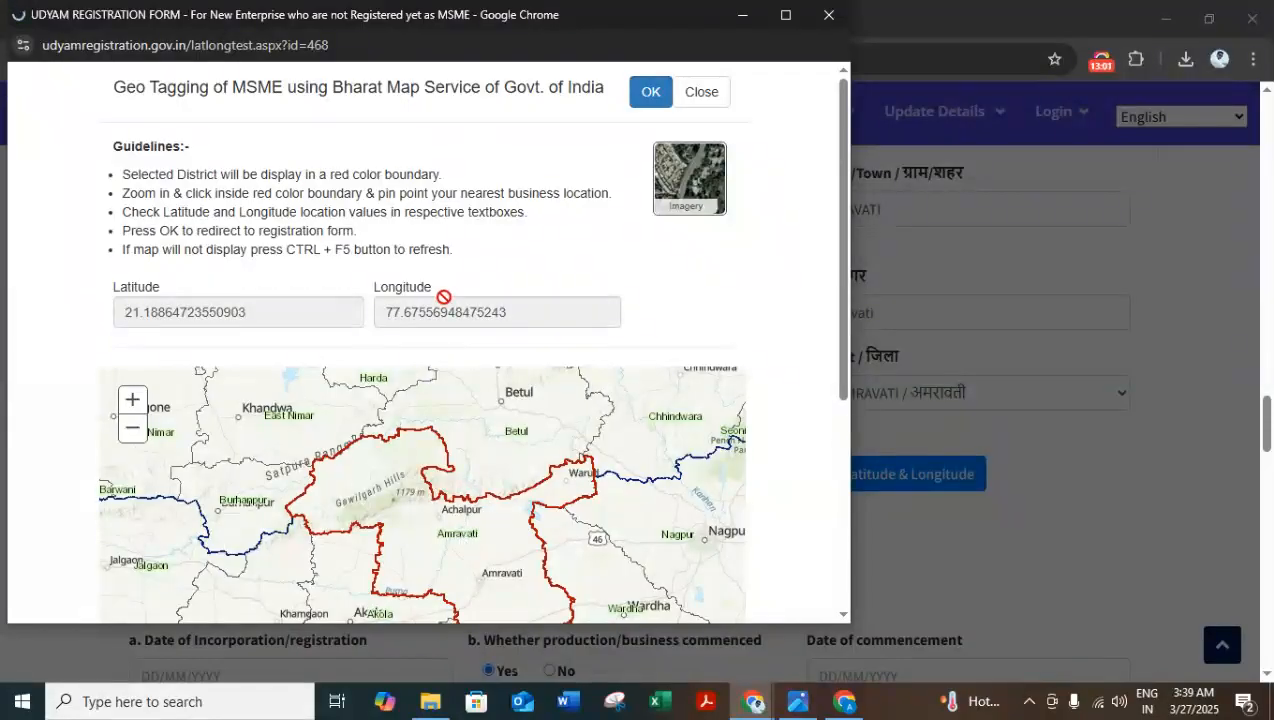
click(648, 92)
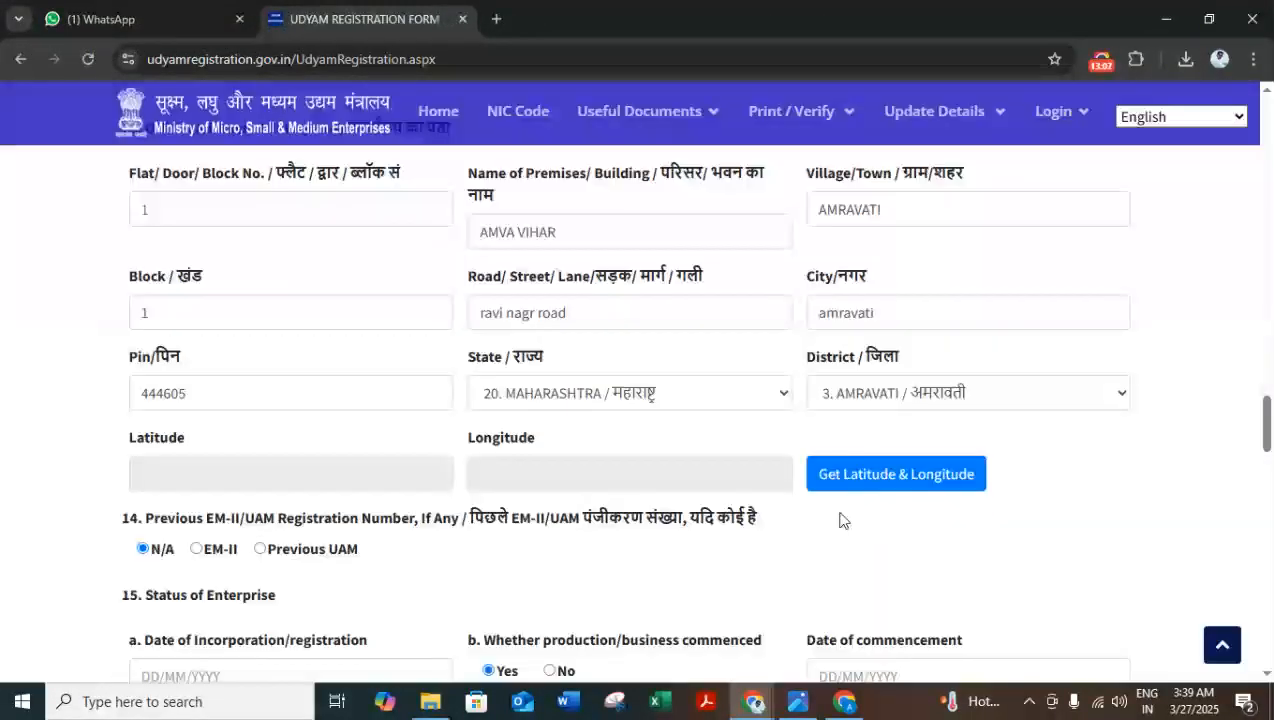
Set Date of Incorporation to 01/01/2020 and answer No to production/business commenced
scroll(587, 407, down, 2)
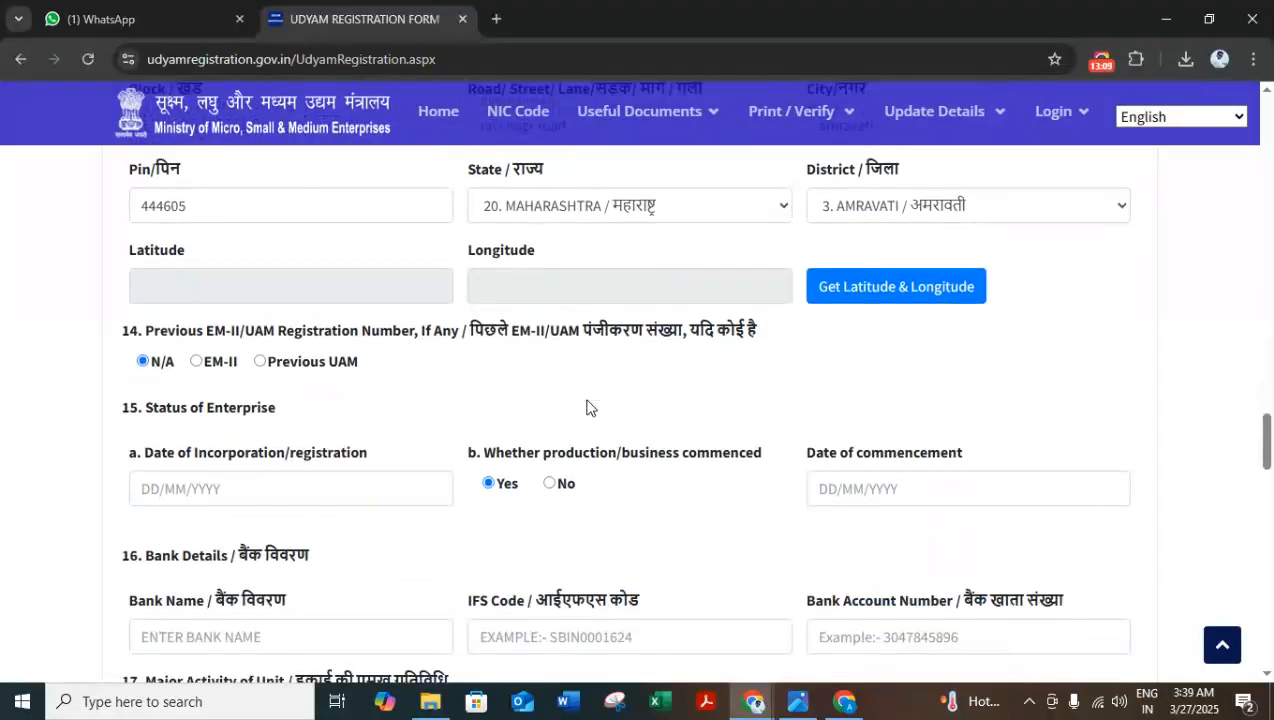
click(255, 492)
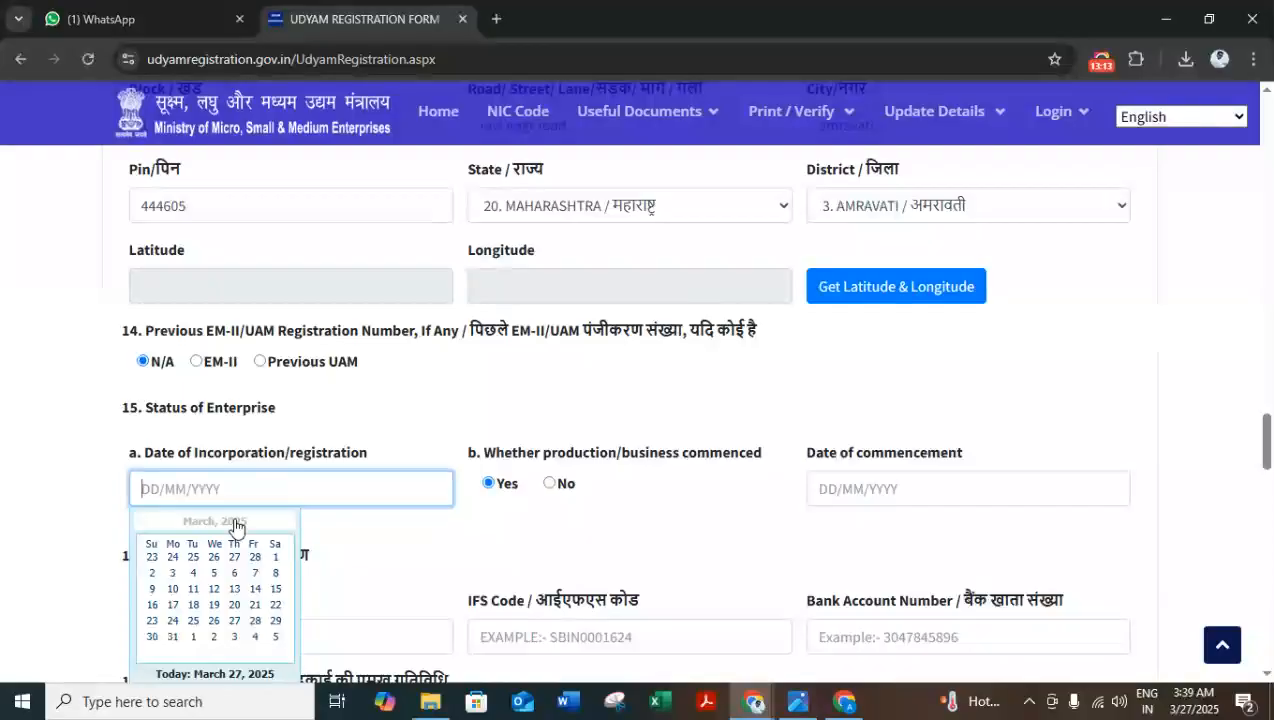
click(235, 522)
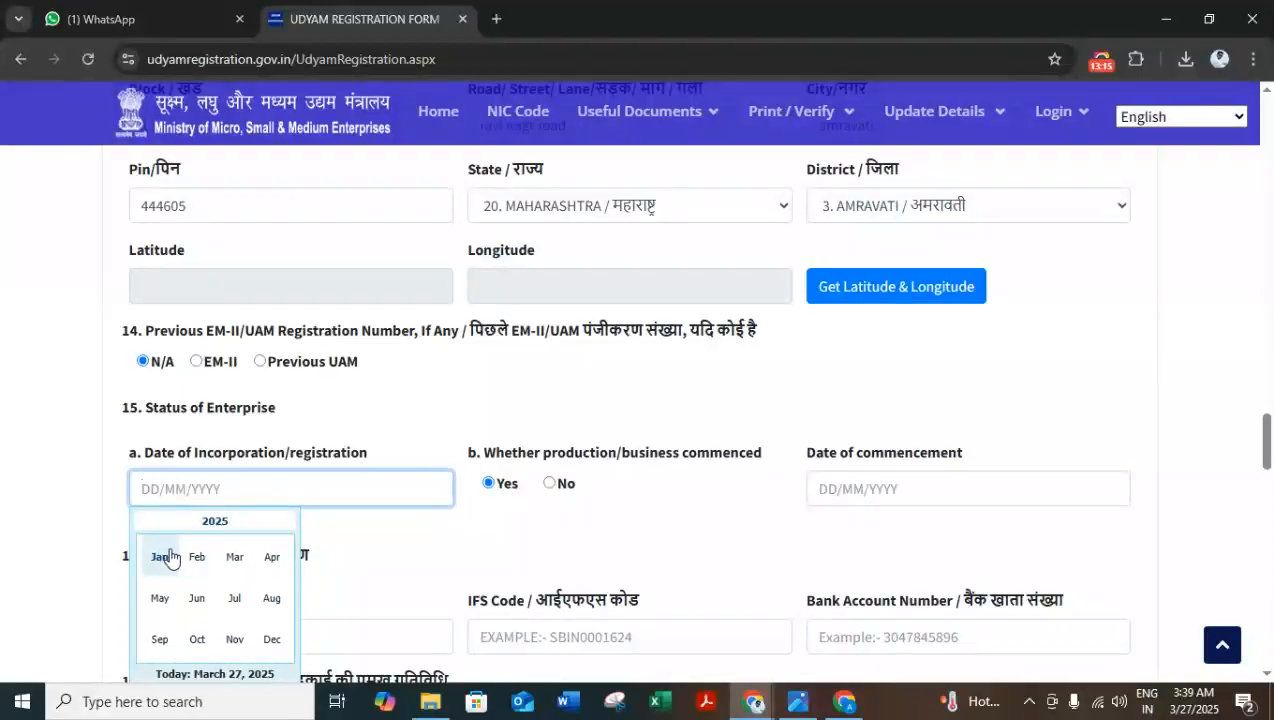
click(202, 527)
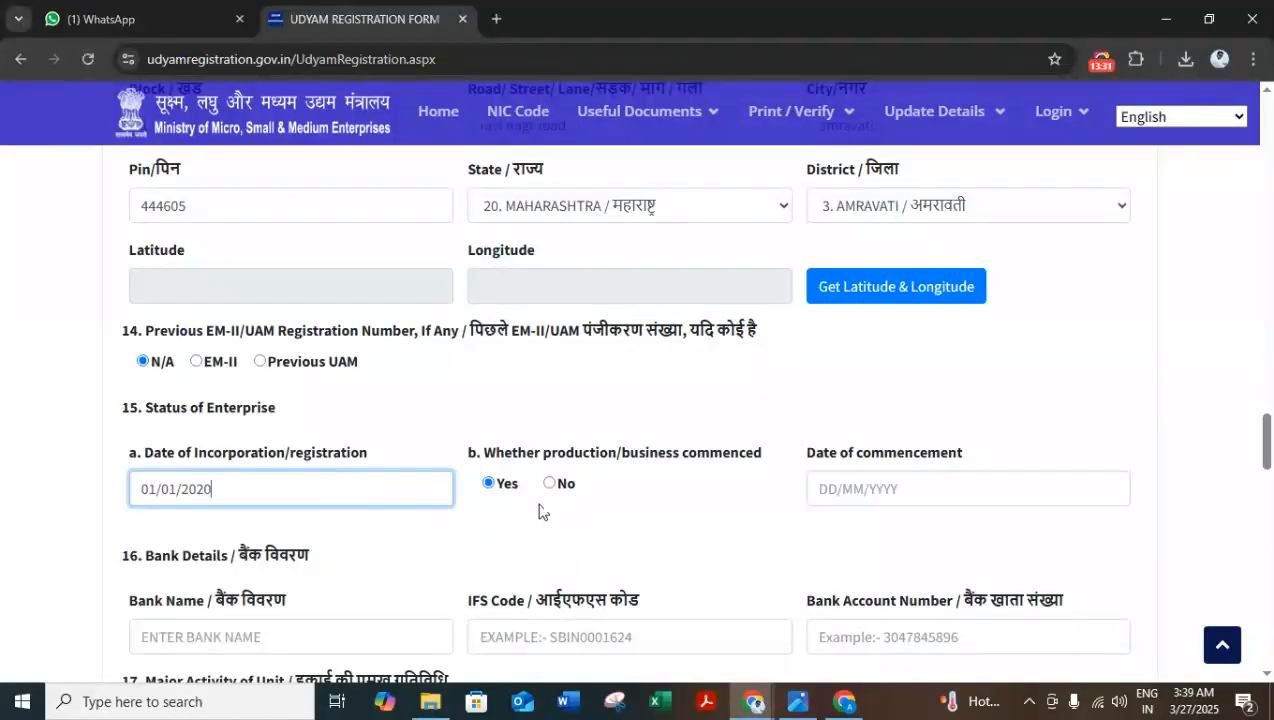
click(553, 491)
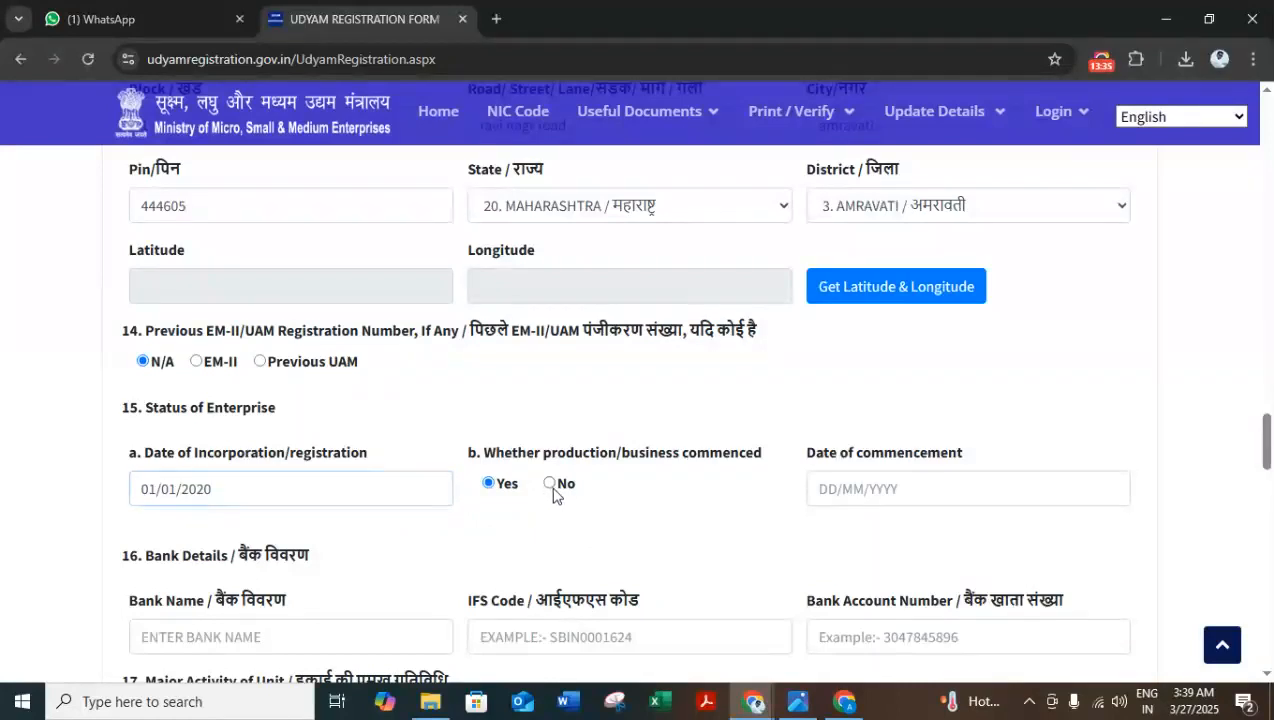
scroll(545, 486, down, 3)
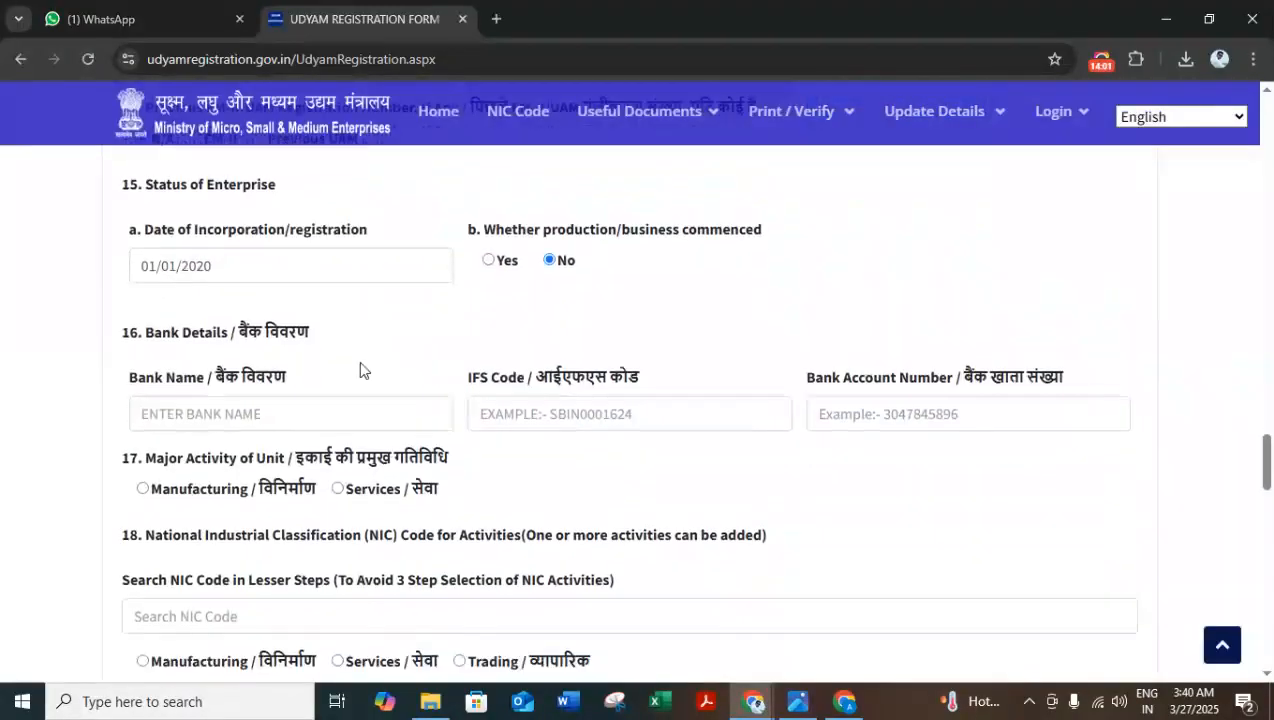
click(231, 340)
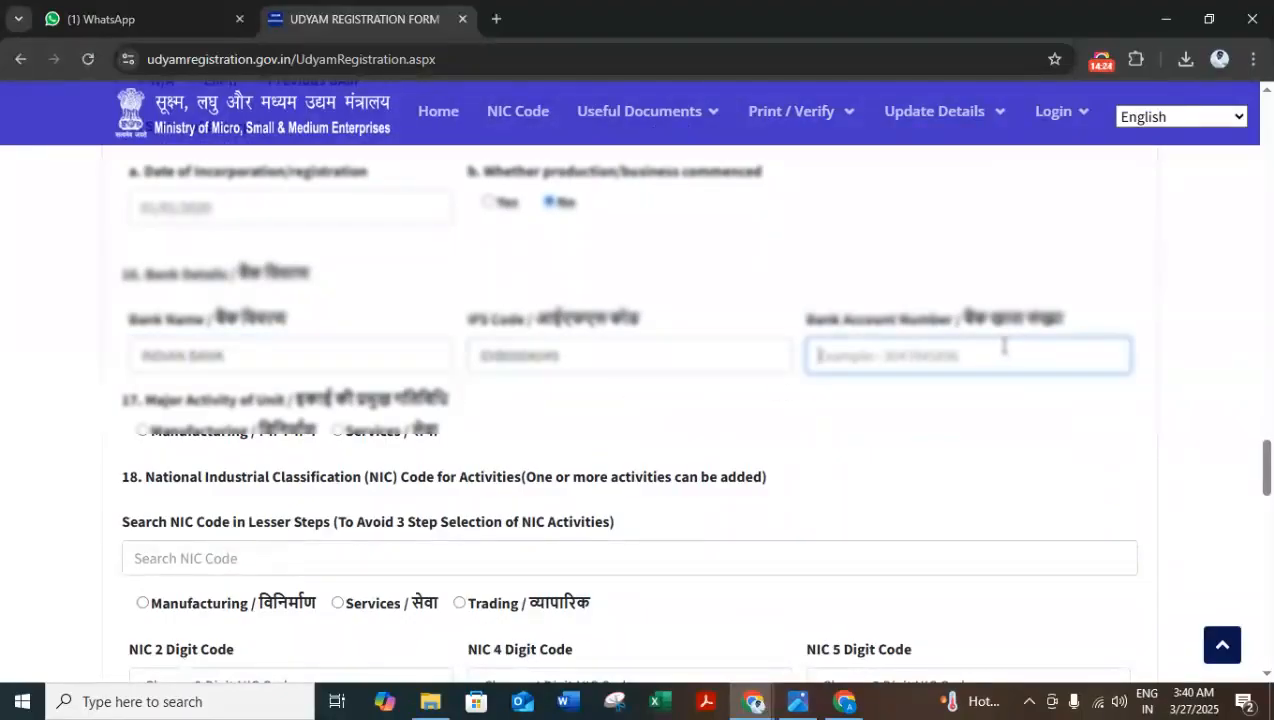
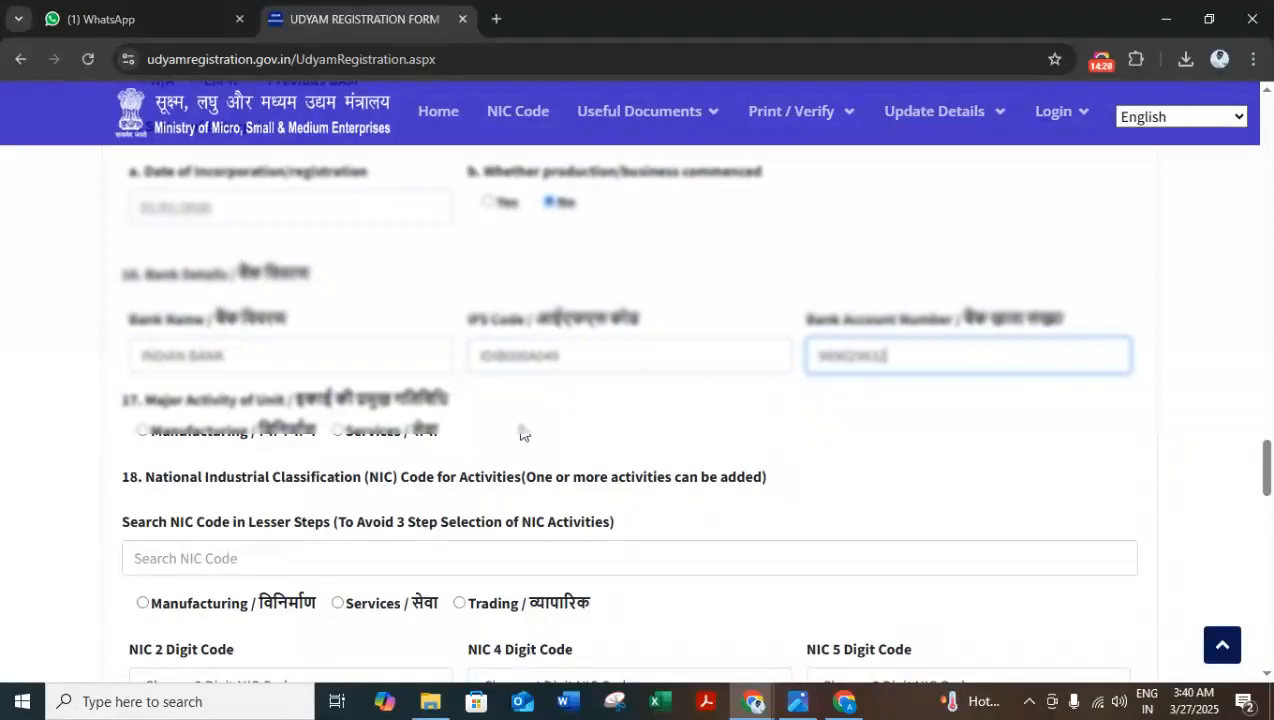
Enter the bank name, IFS code and account number, and pick Services as major activity
scroll(513, 488, down, 1)
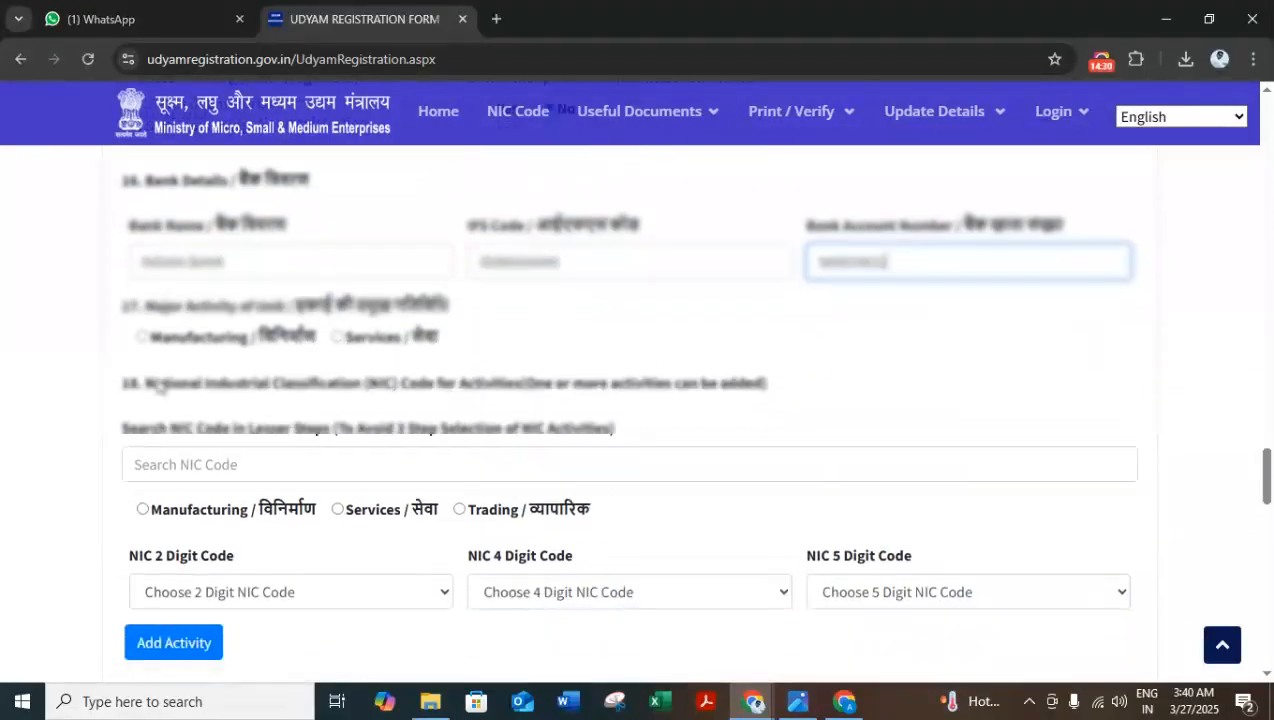
click(338, 338)
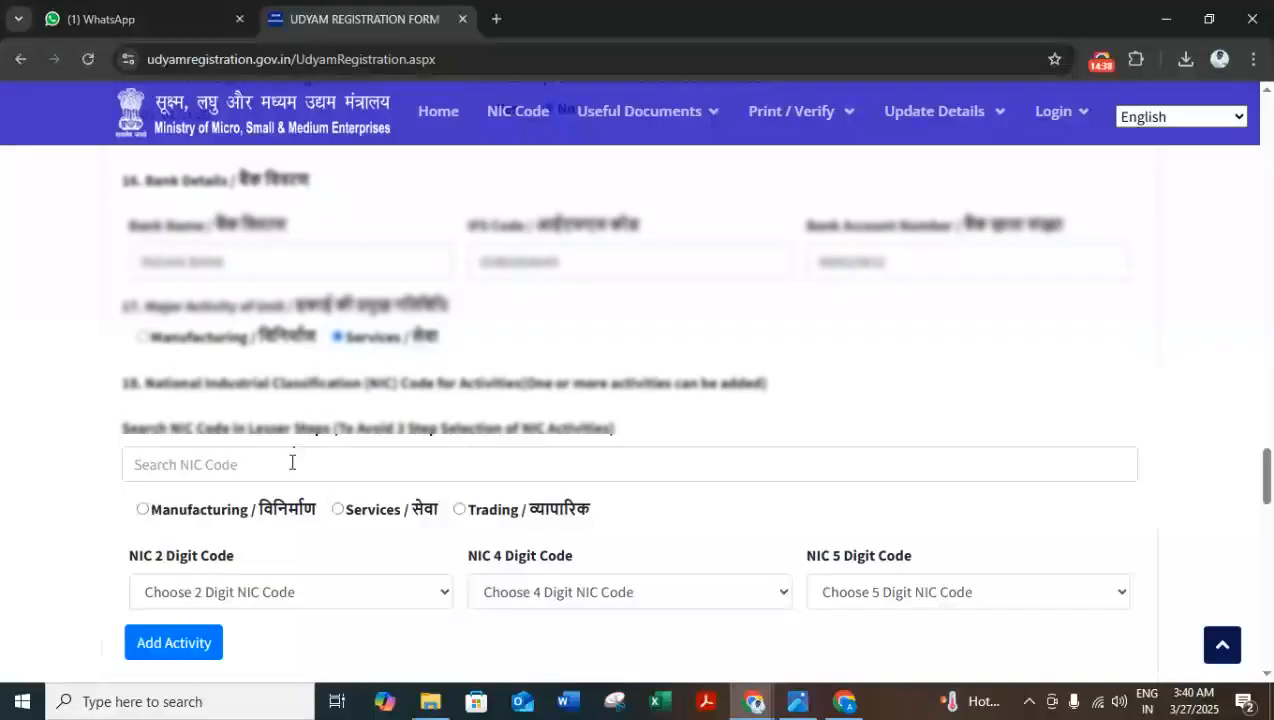
Search 'cyber' and add NIC activity 63992 (Activities of cyber café, Services), then select the Male field
click(291, 465)
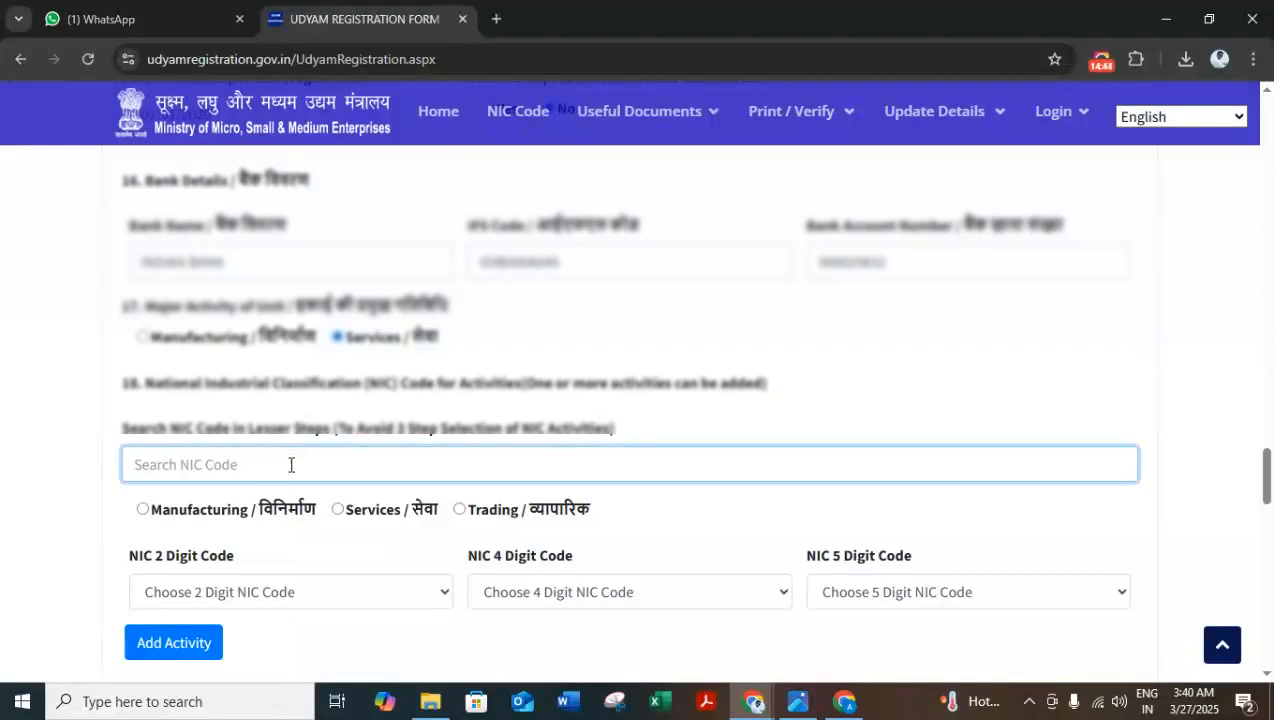
text(cyber)
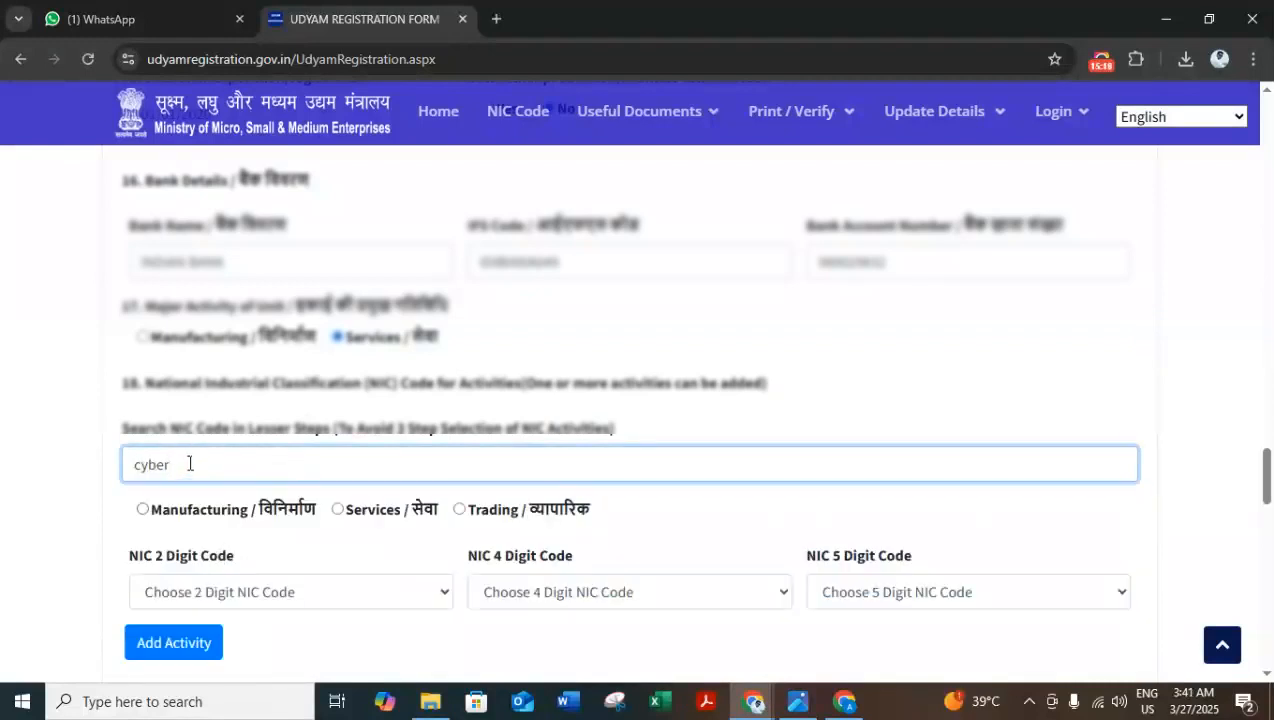
key(BackSpace)
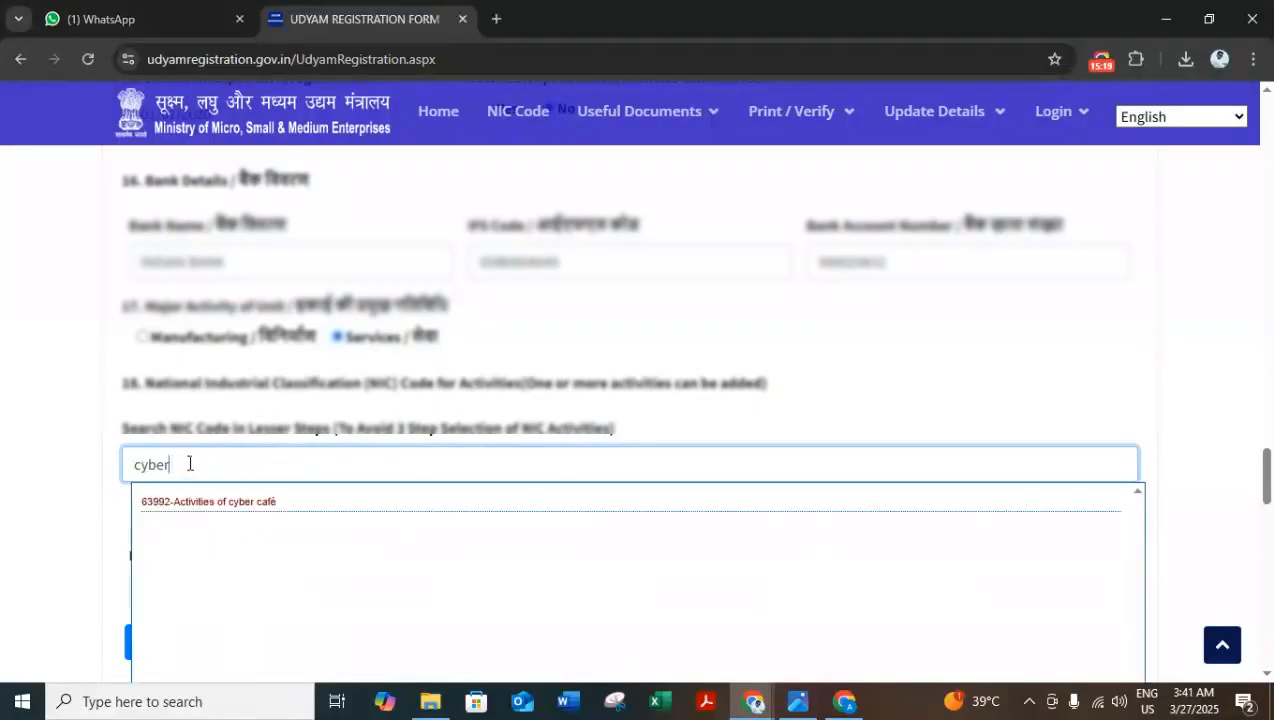
click(241, 503)
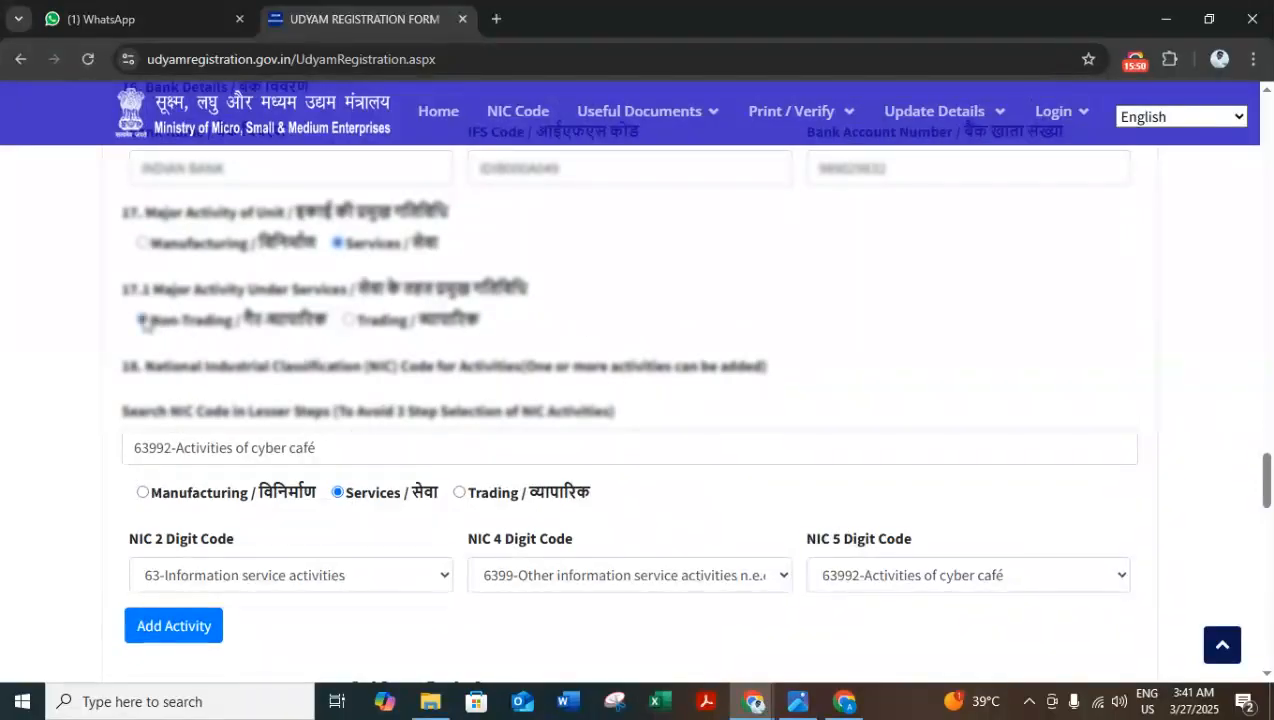
scroll(250, 460, down, 1)
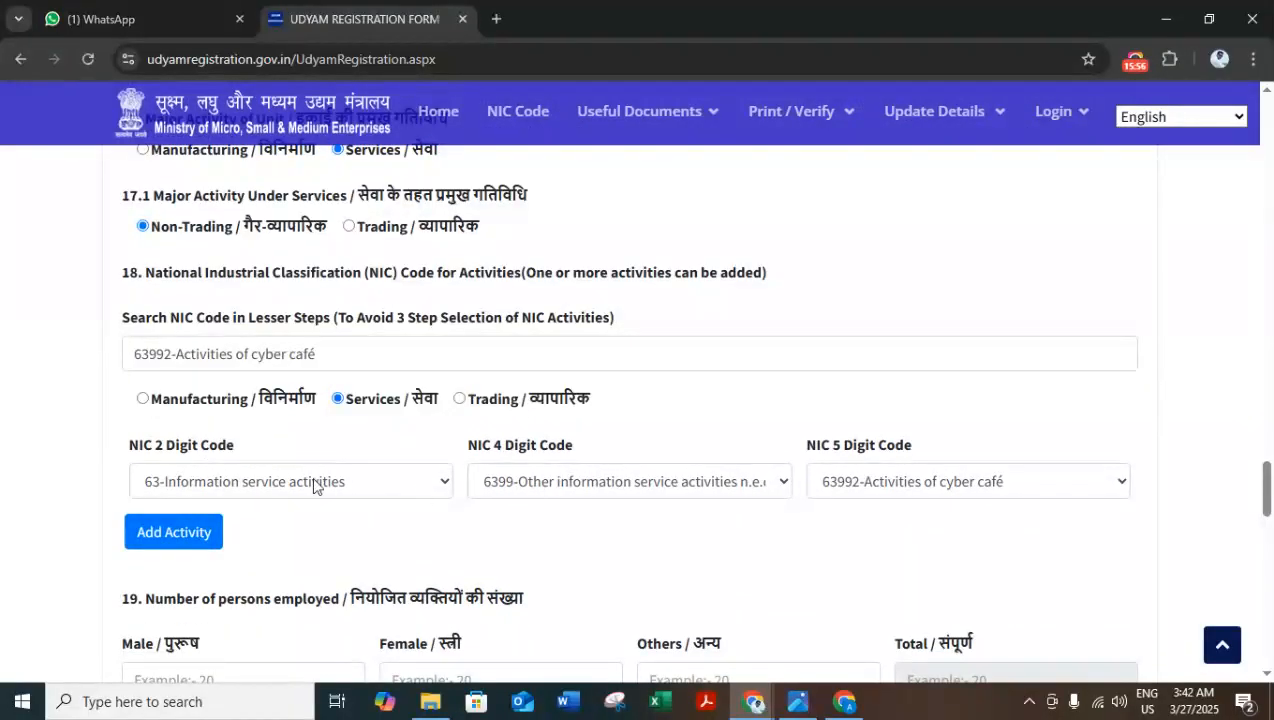
click(185, 538)
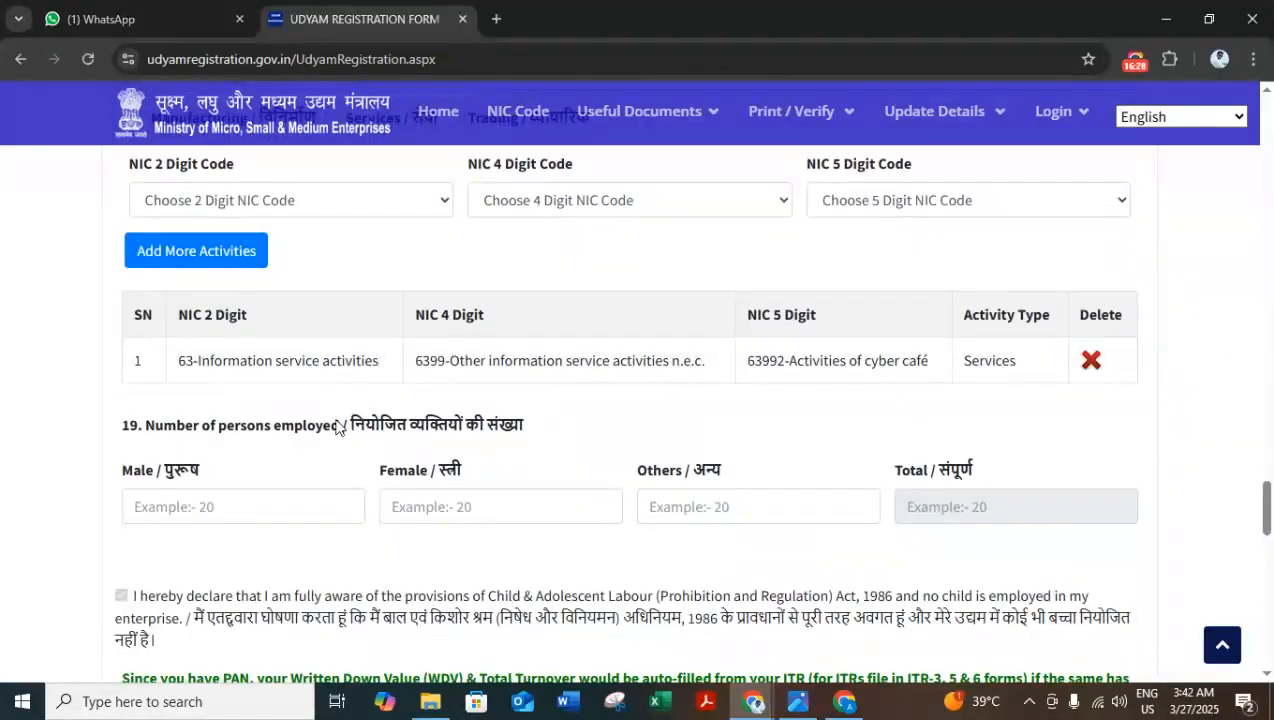
click(281, 518)
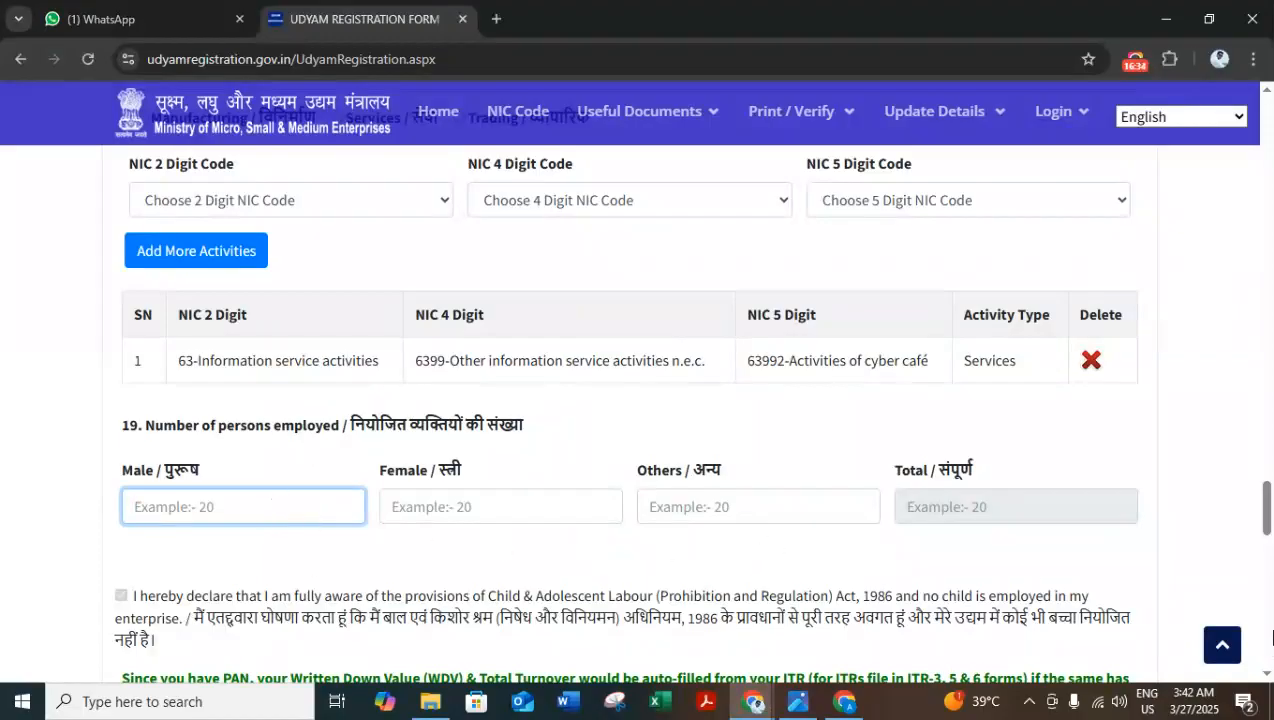
Enter 1 male, female and other employee, plant and machinery WDV, and exclusion 0
text(1)
key(Tab)
text(1)
key(Tab)
text(1)
scroll(186, 376, down, 5)
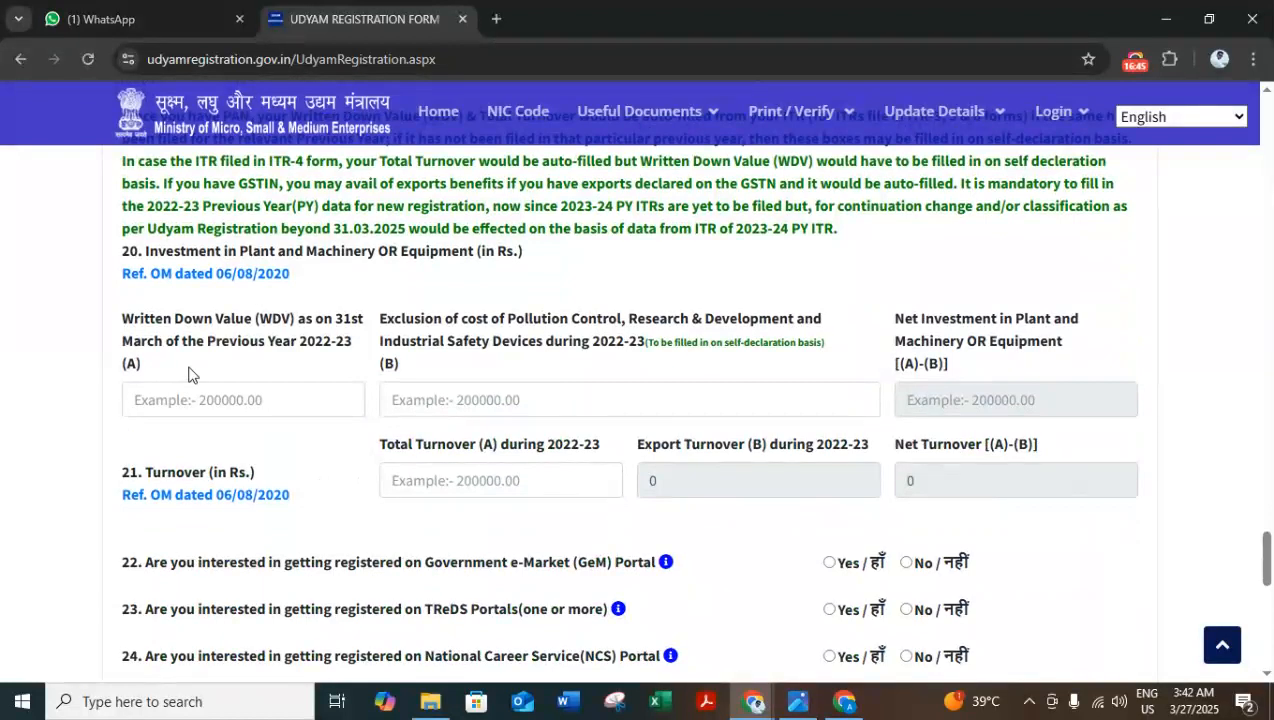
click(241, 401)
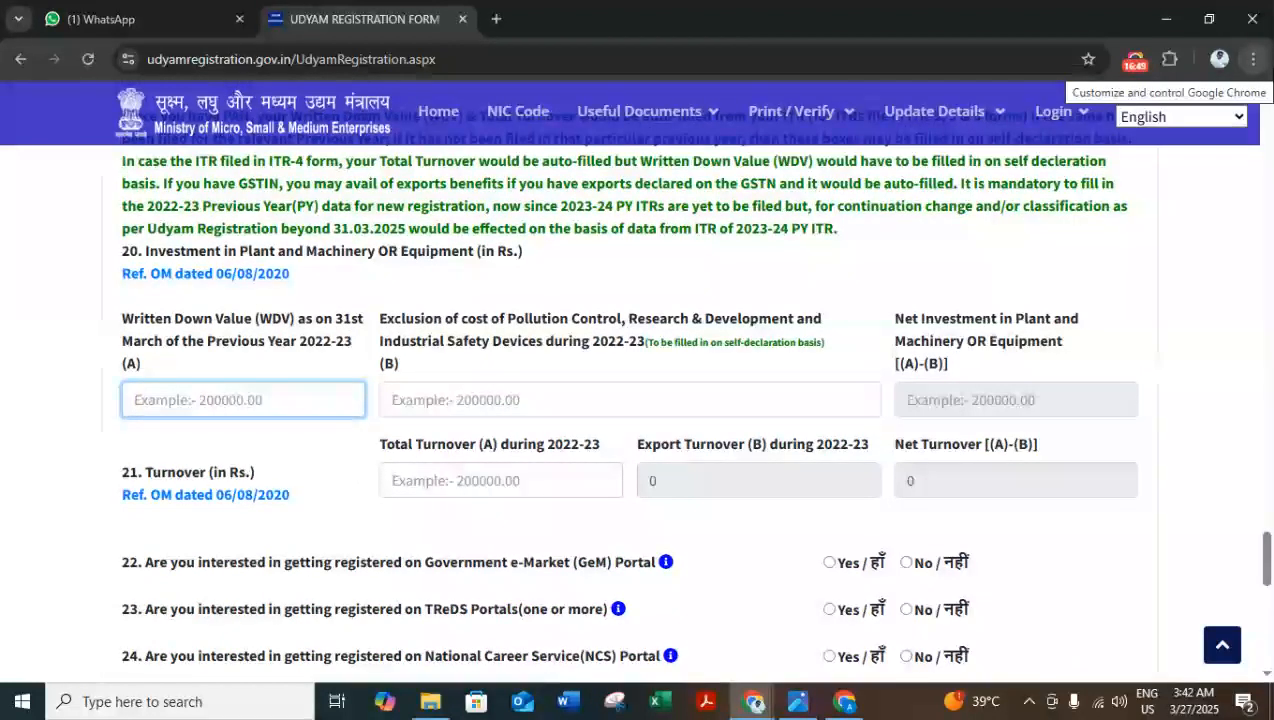
text(4000)
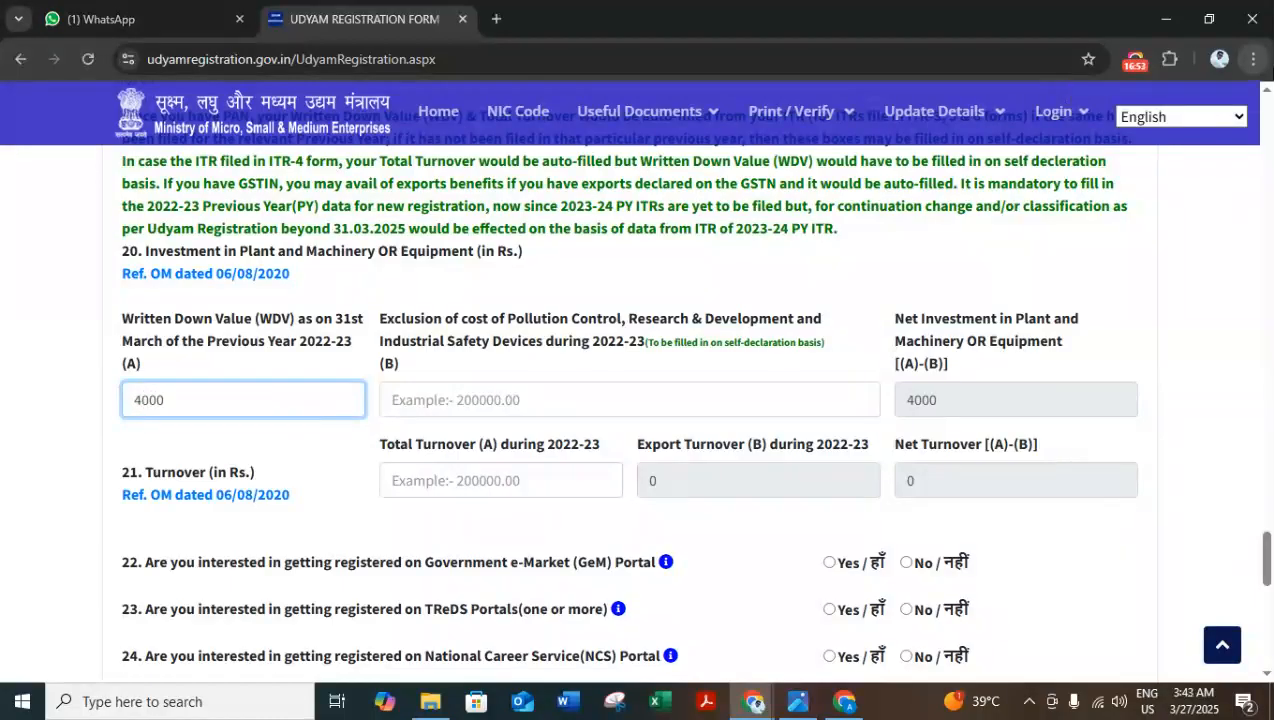
key(Tab)
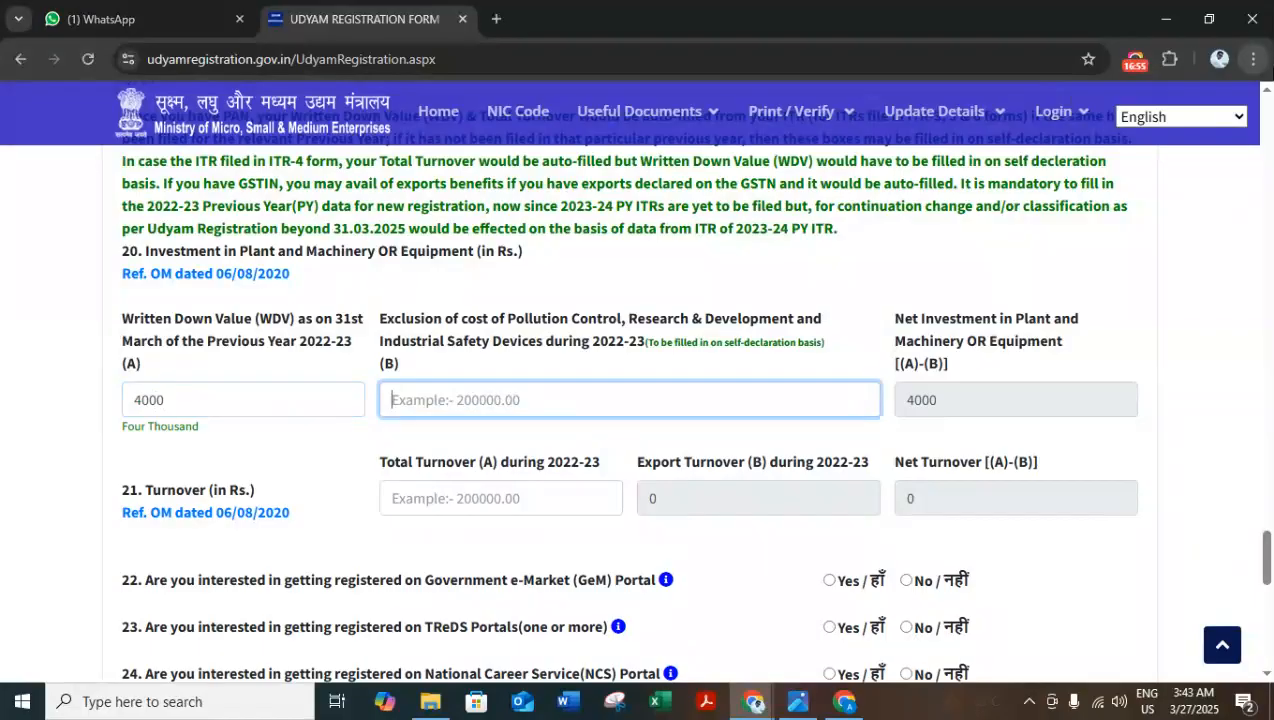
text(0)
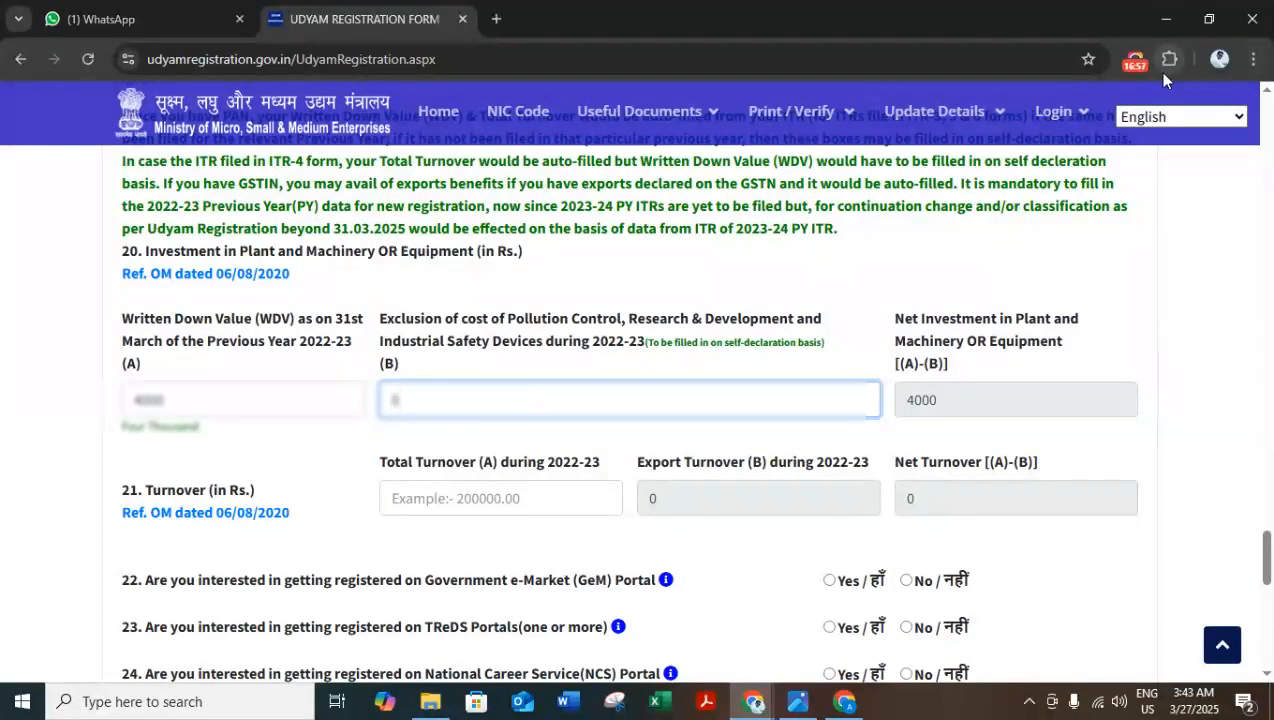
Enter total turnover 100000 and correct the written down value to 40000
click(405, 489)
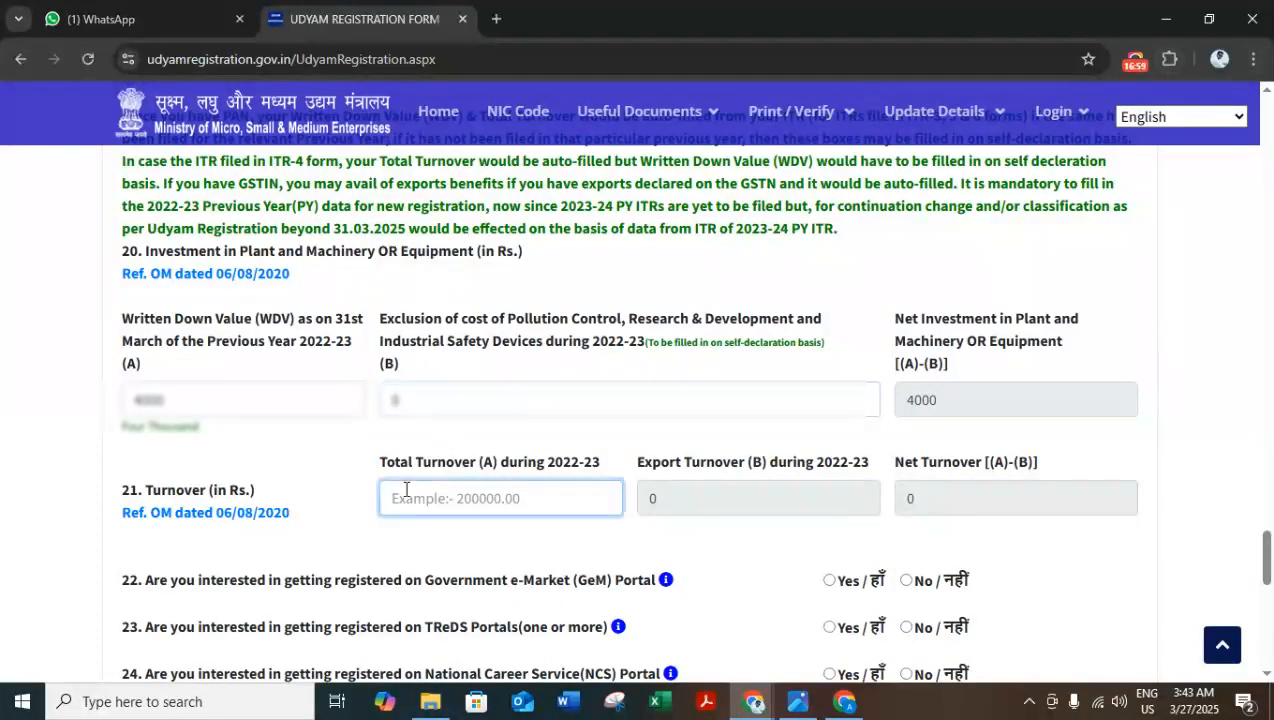
text(100)
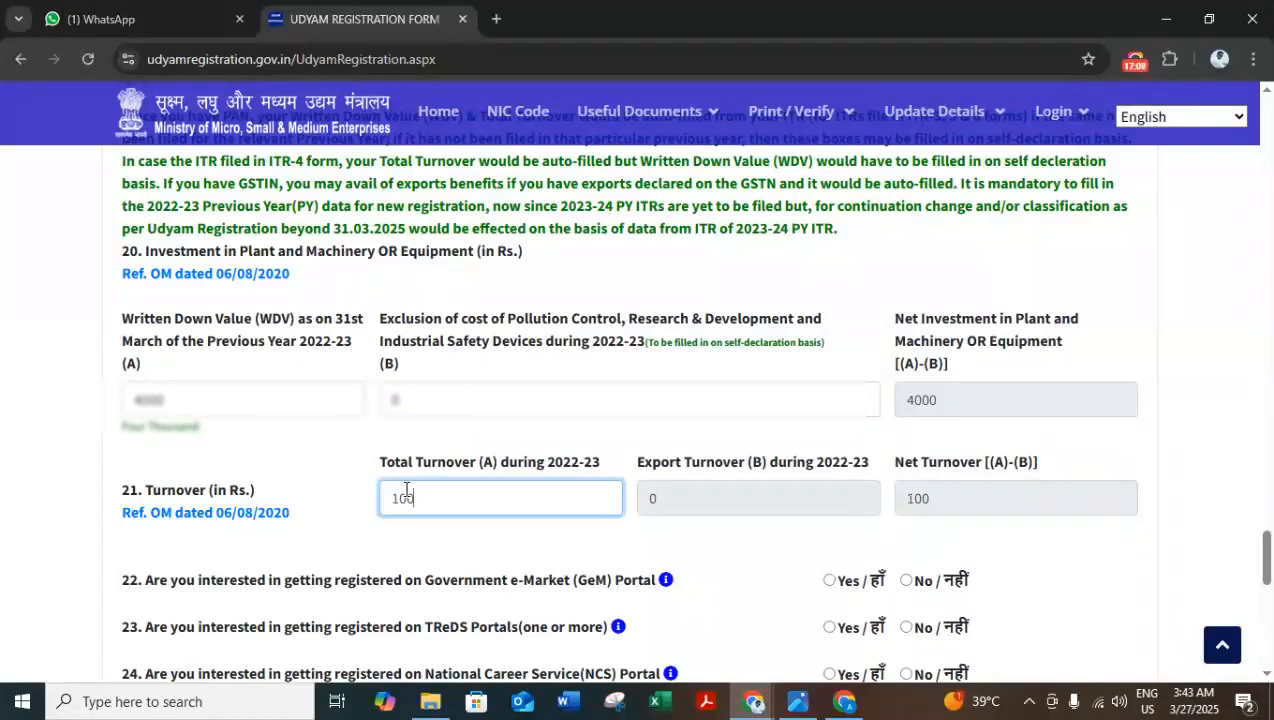
text(000)
click(208, 392)
click(210, 387)
click(294, 438)
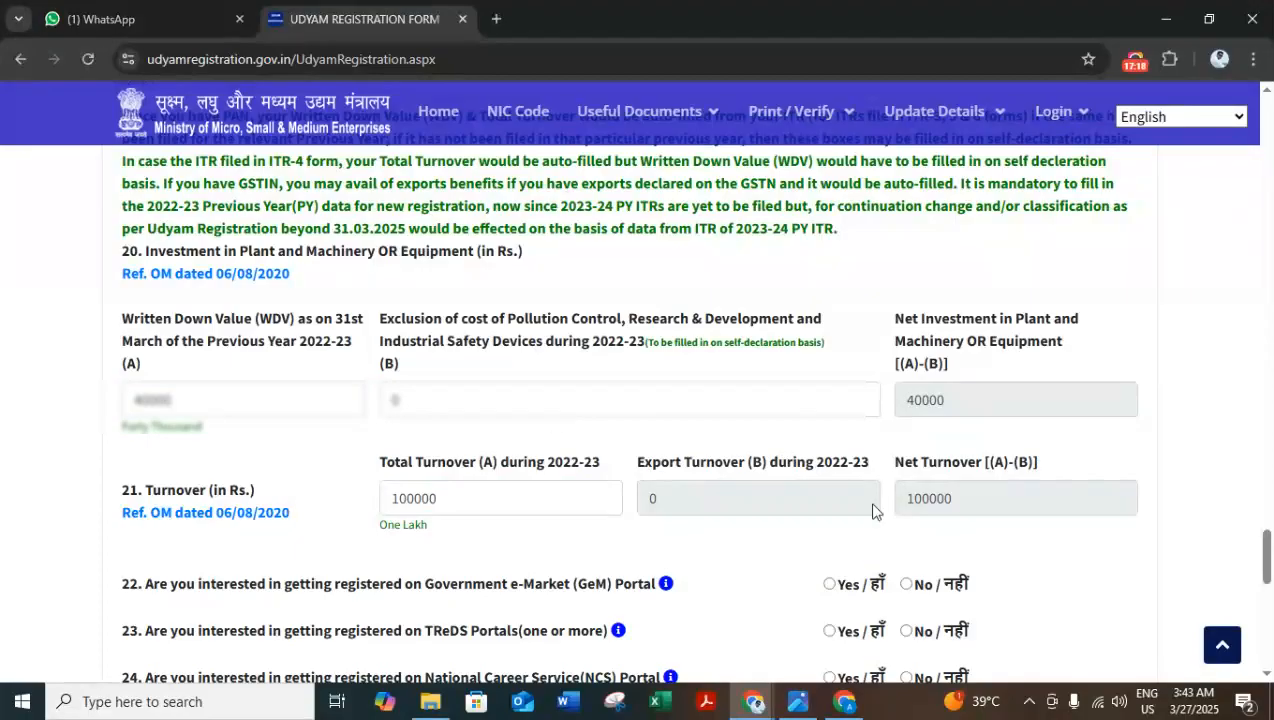
scroll(872, 511, down, 3)
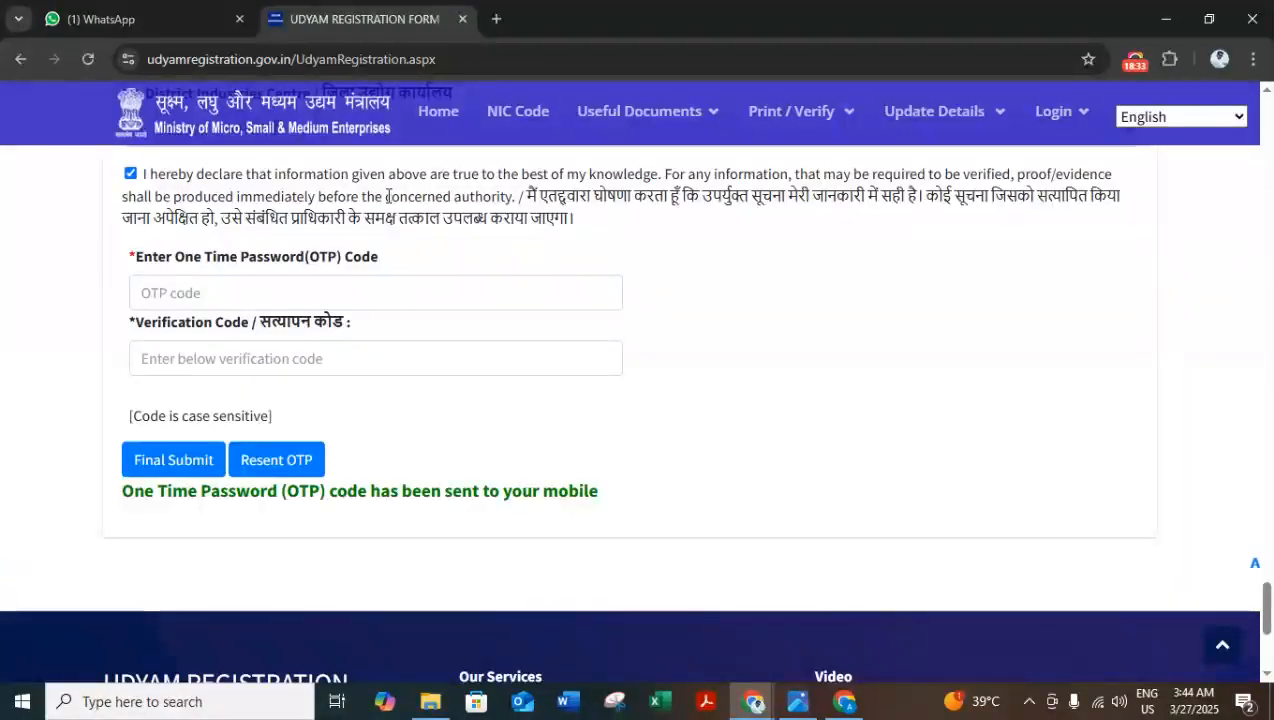
Enter the final OTP, submit and confirm the registration, then select the issued Udyam number
click(340, 278)
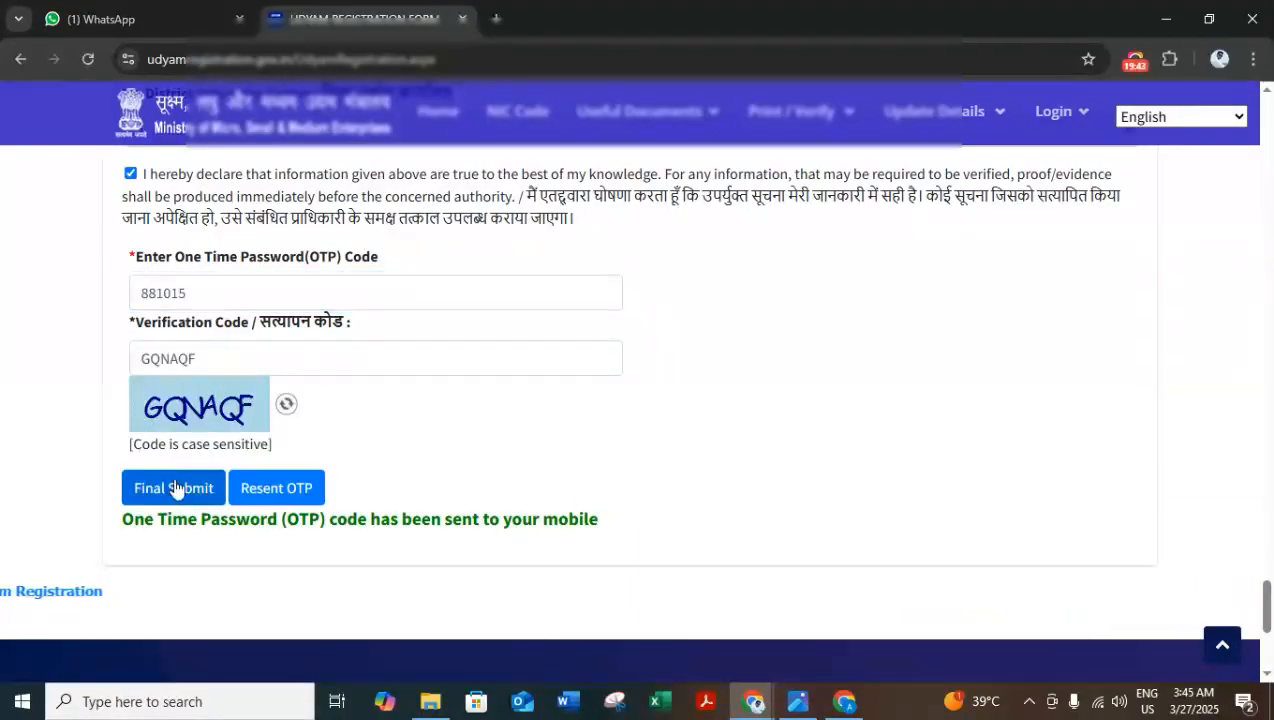
click(174, 488)
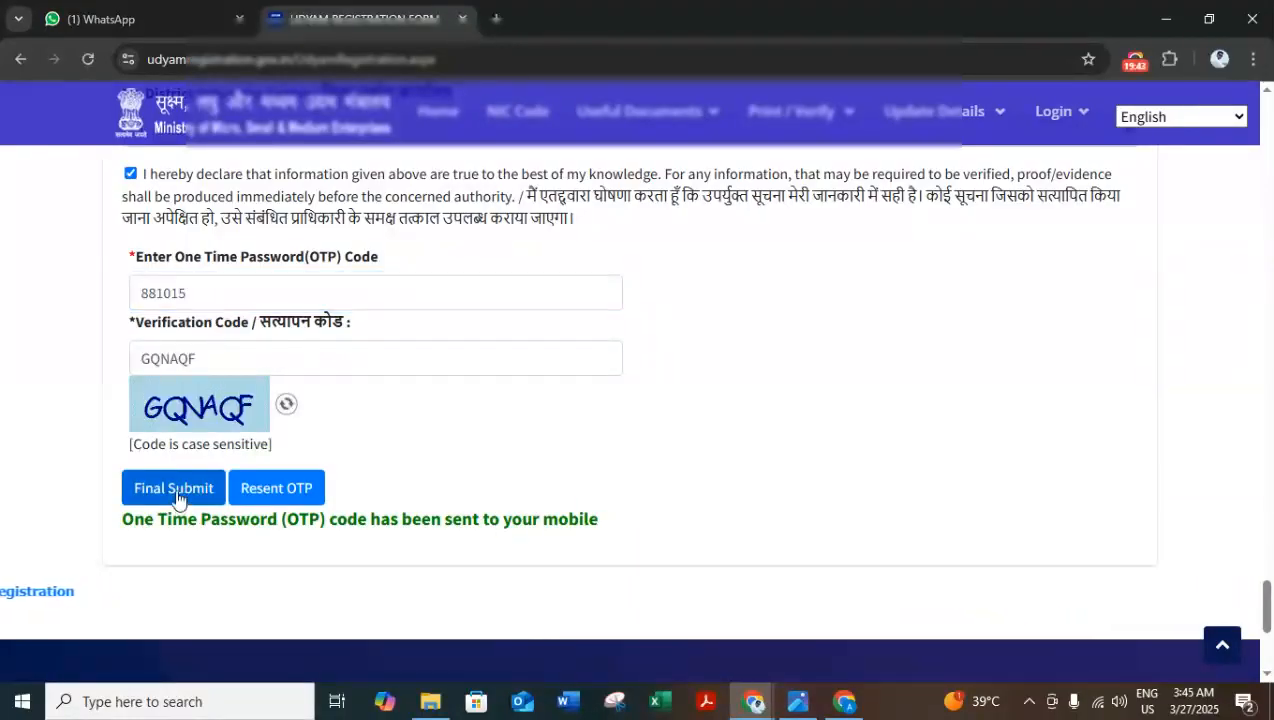
click(721, 199)
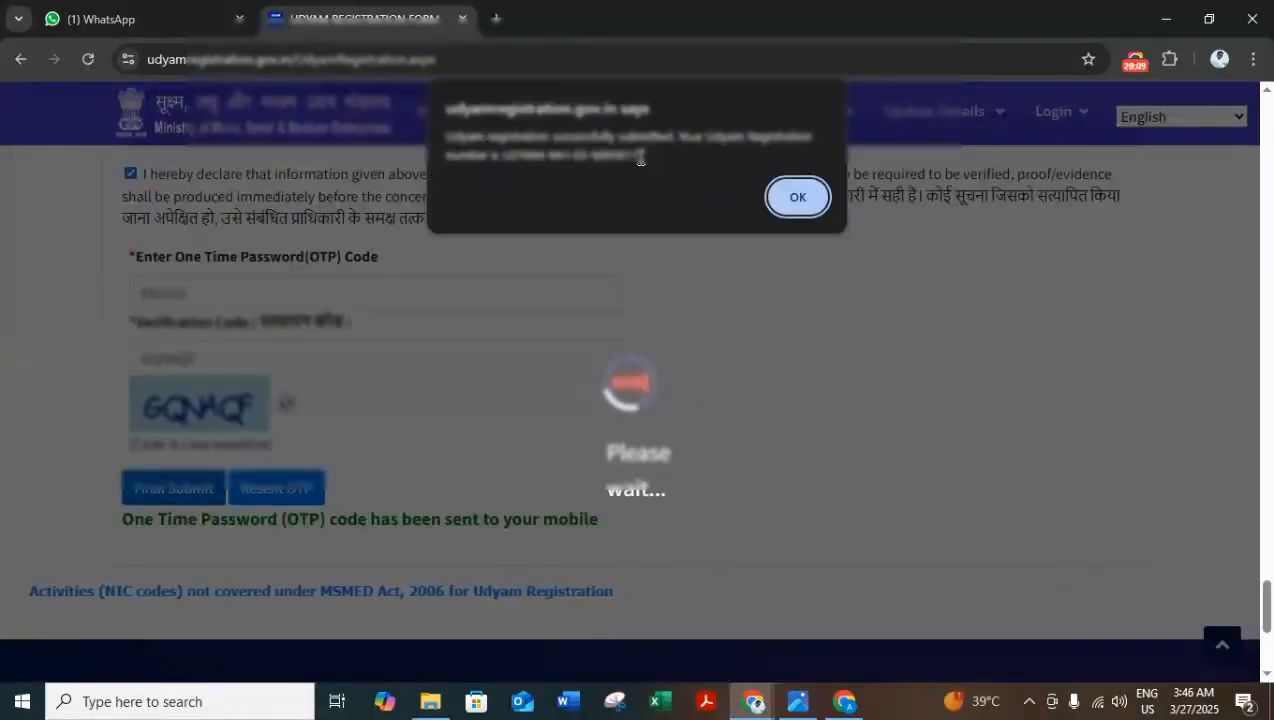
drag(645, 155, 512, 164)
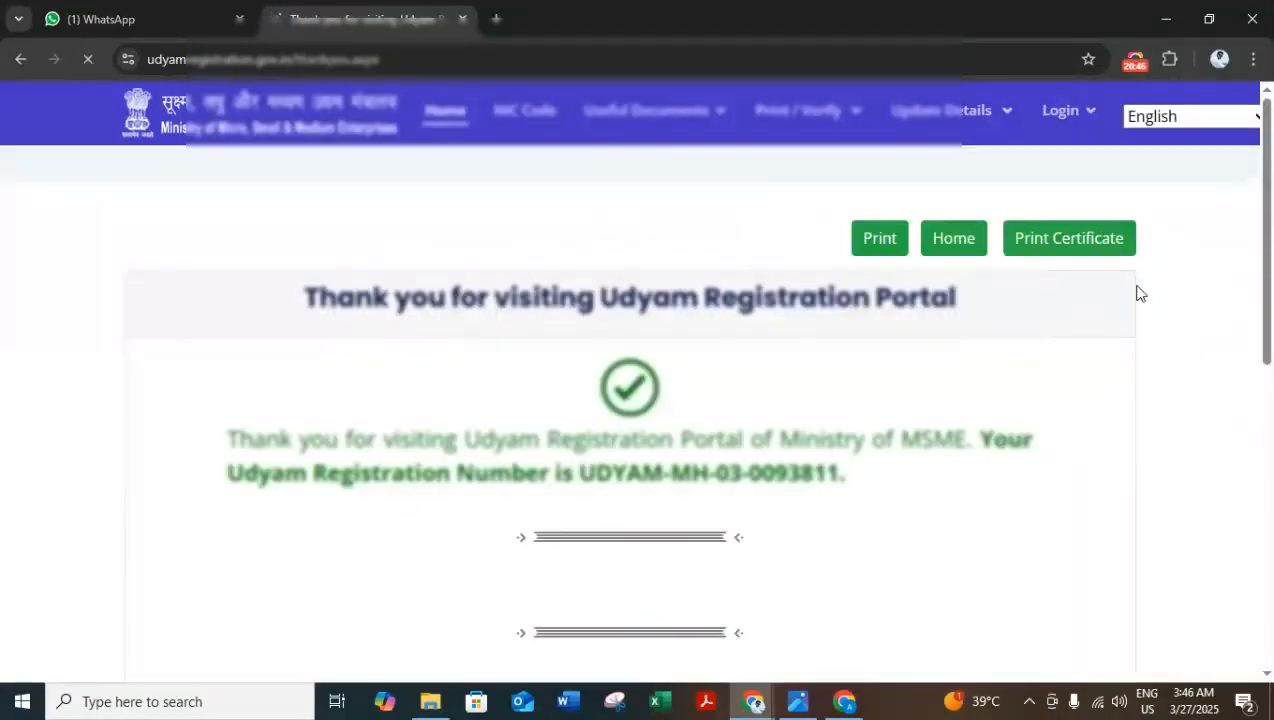
Go to Print Certificate, paste the new registration number and start entering the registered mobile number
click(1058, 245)
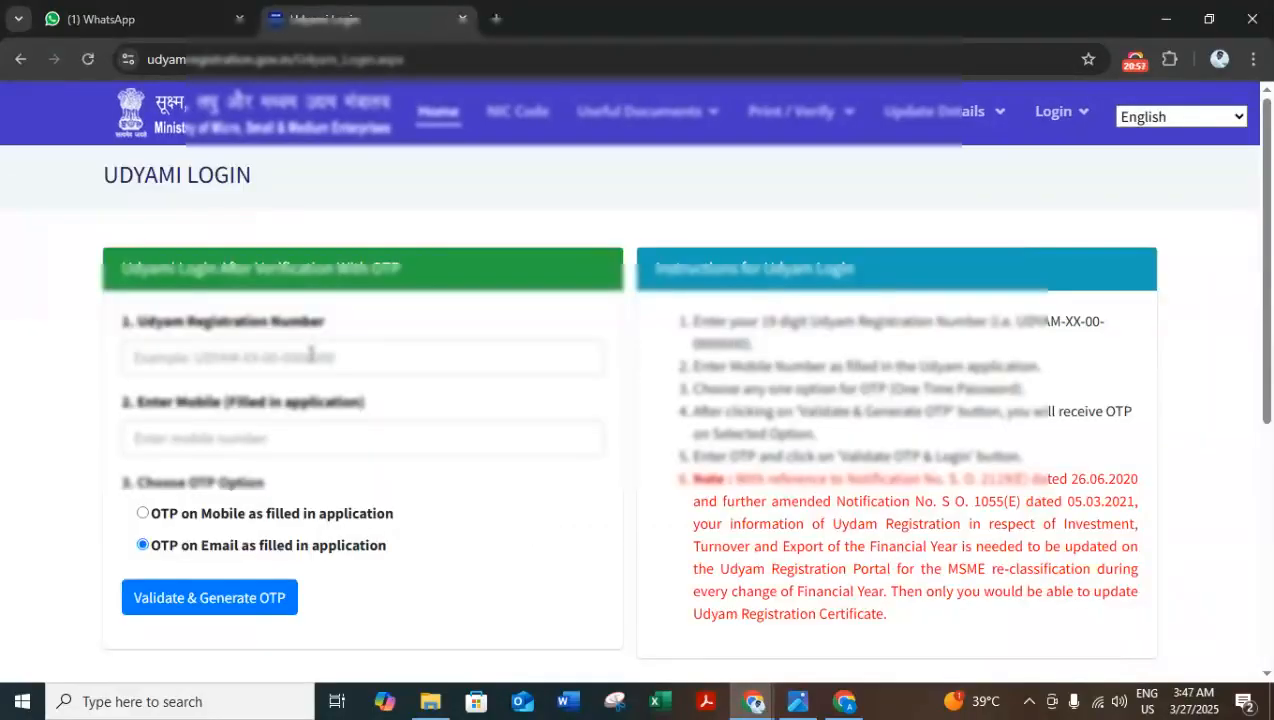
click(311, 354)
right_click(311, 354)
click(346, 426)
click(272, 437)
text(70)
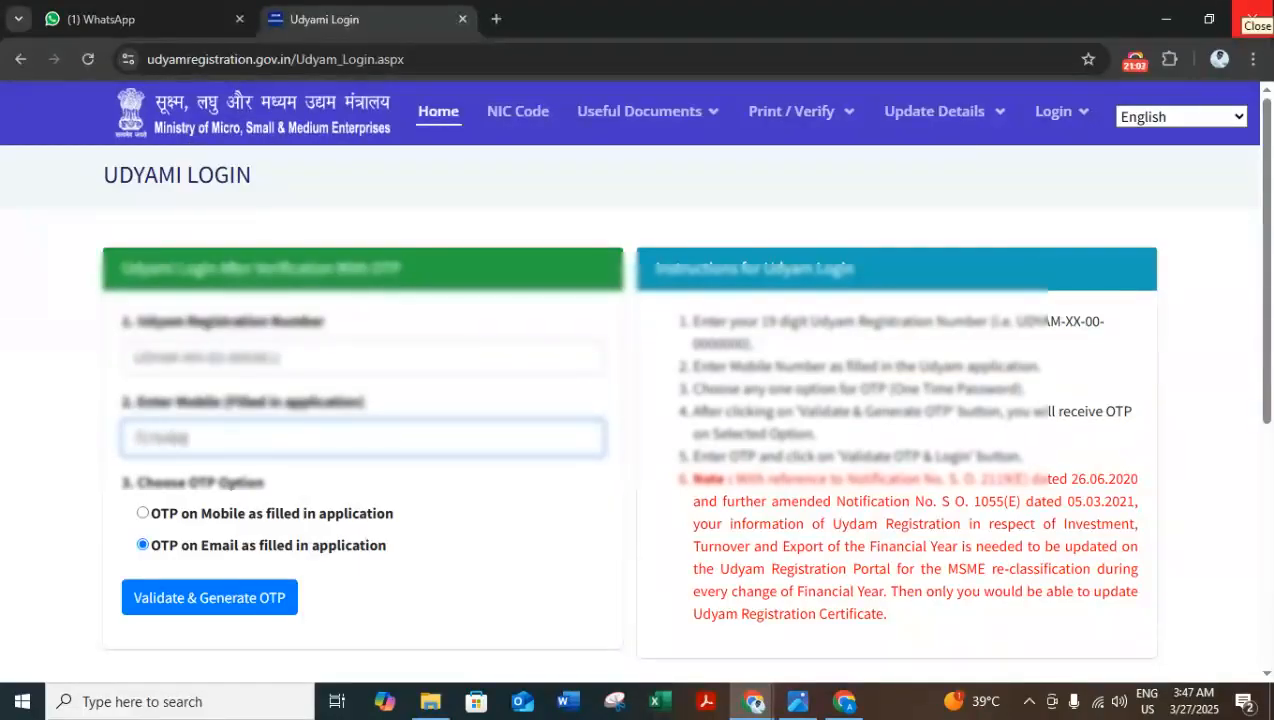
Request the mobile OTP, enter the received code and log in to view the certificate
click(142, 513)
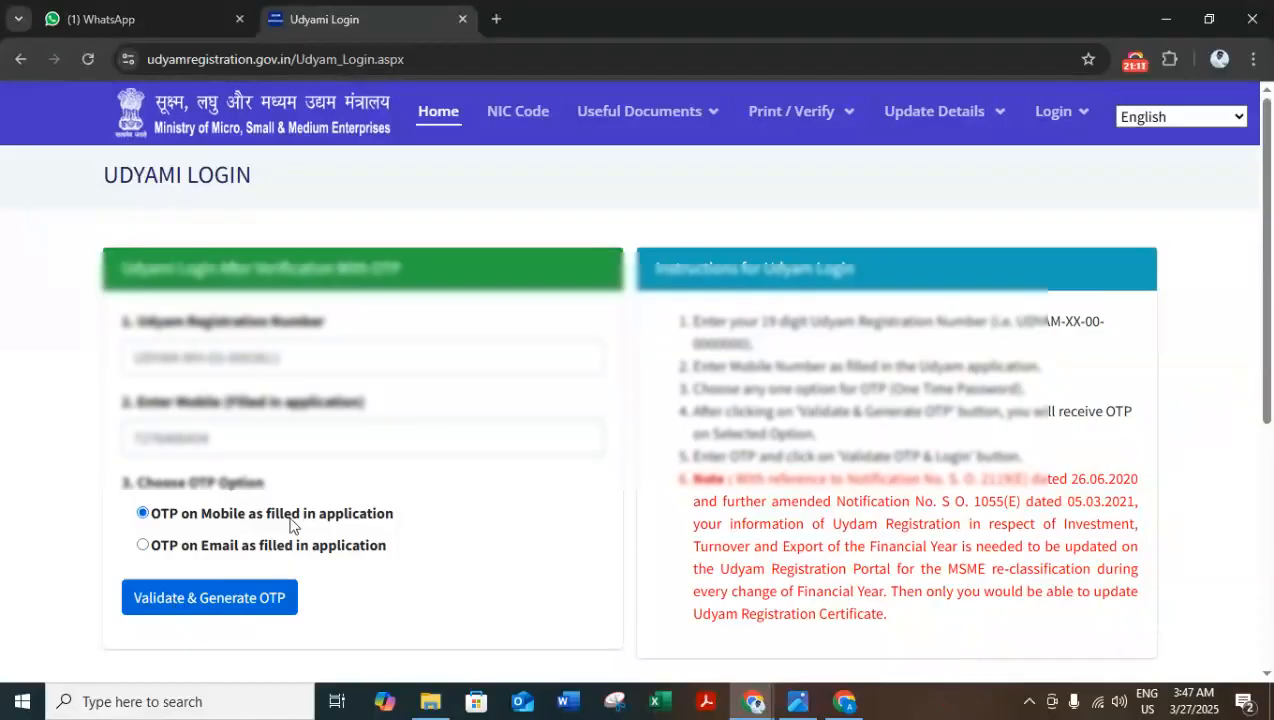
scroll(175, 607, down, 2)
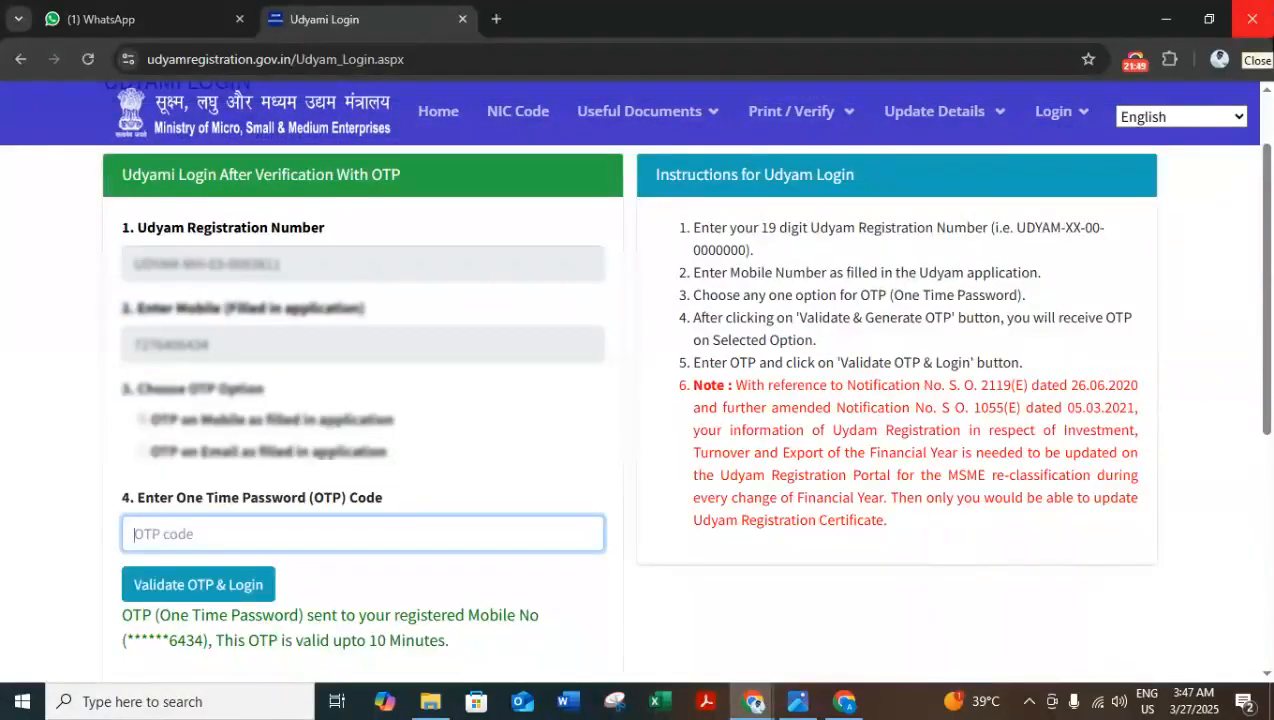
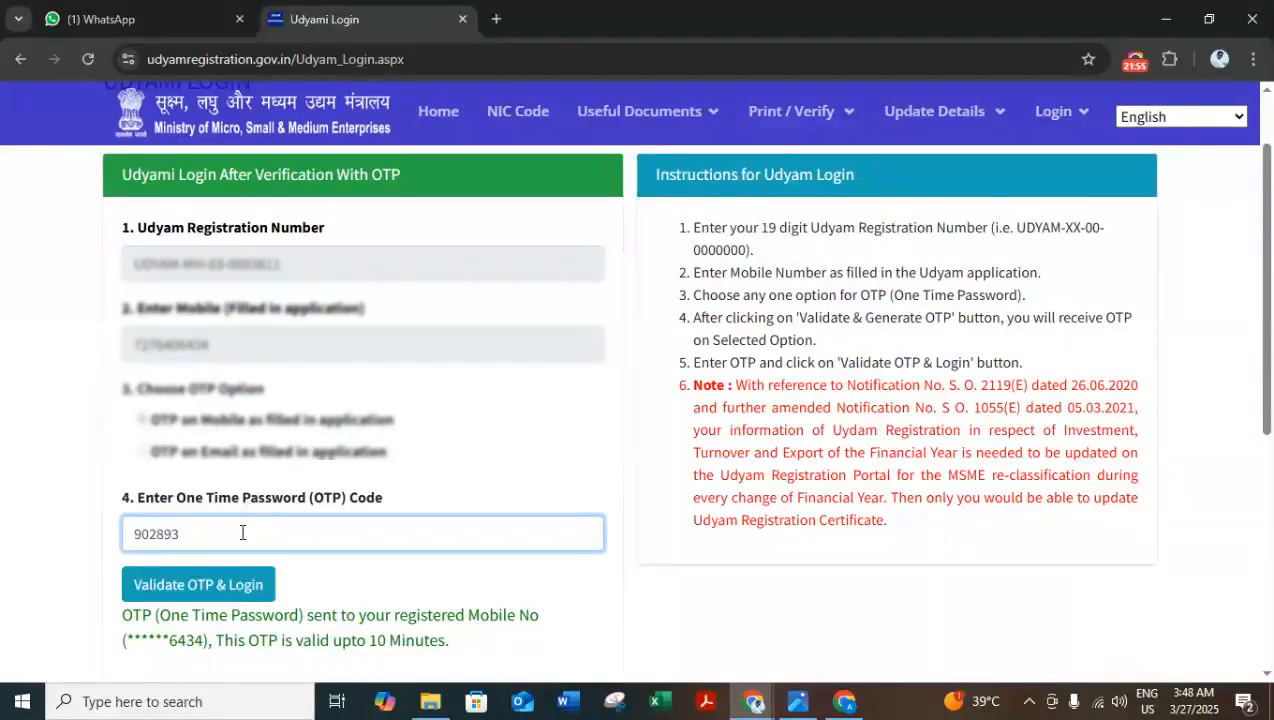
click(240, 584)
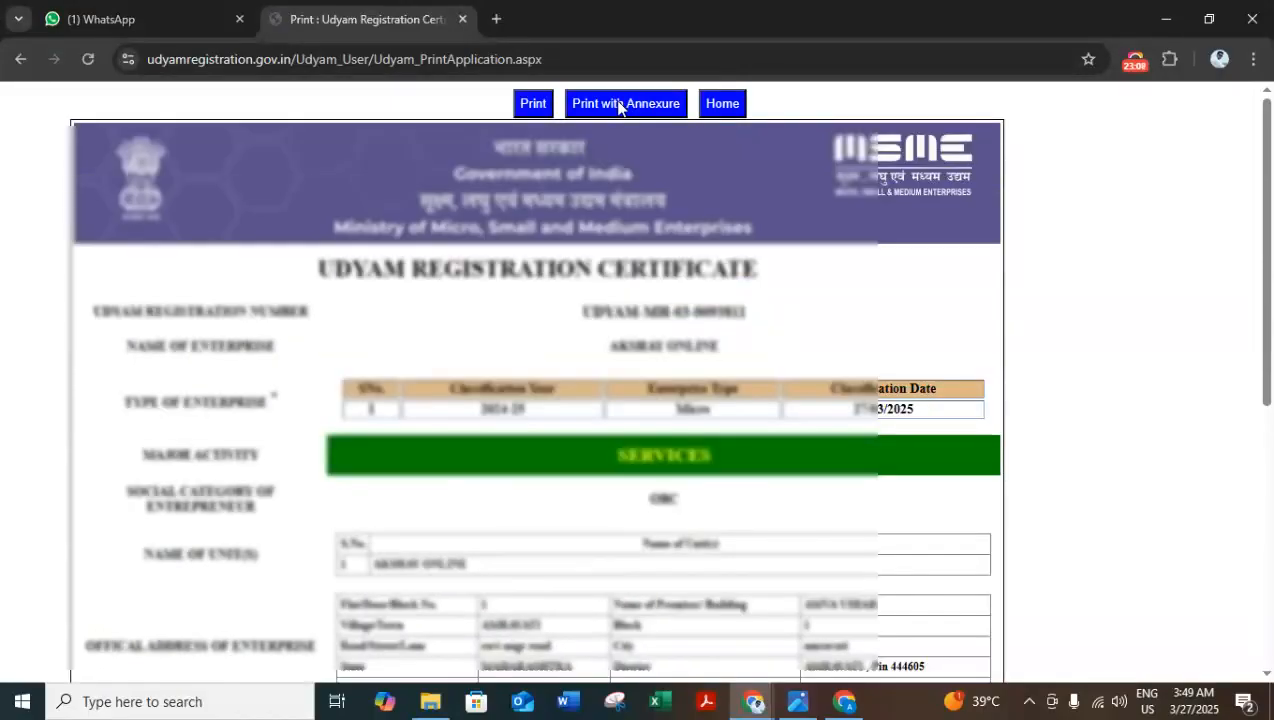
Print with Annexure and save it as the 'Print _ Udyam Registration Certificate' PDF in Downloads
click(618, 104)
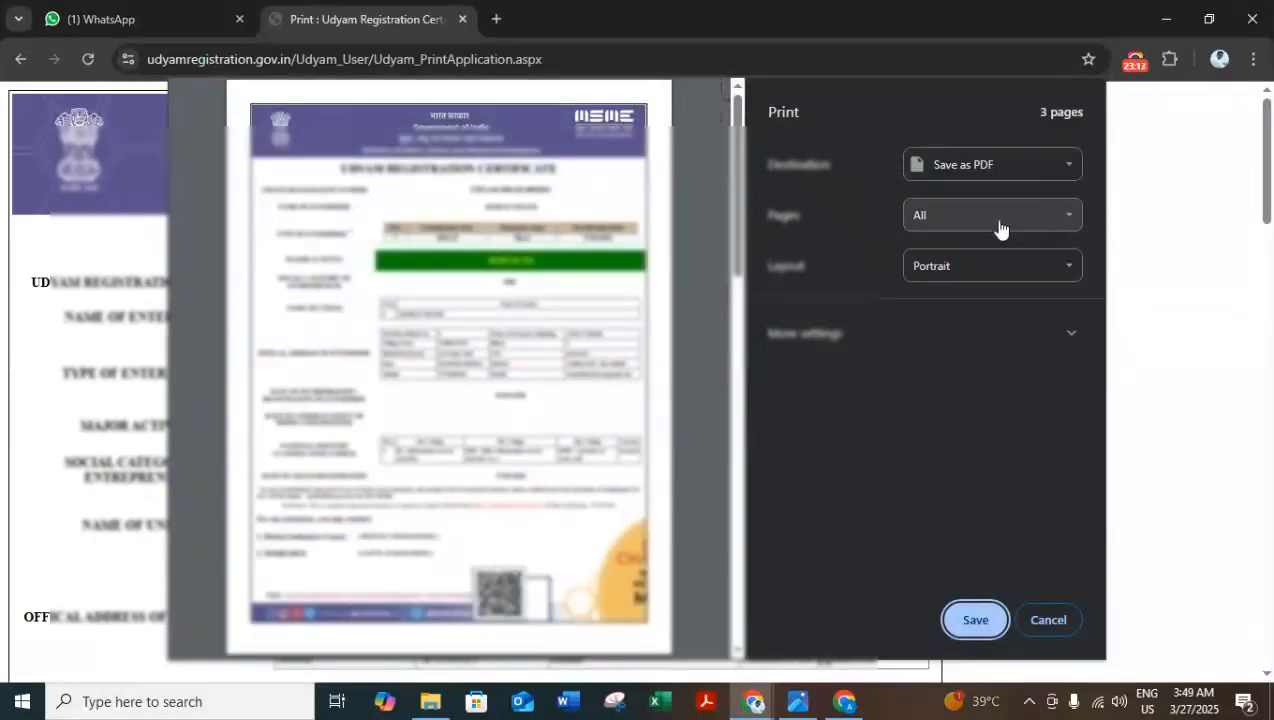
click(971, 621)
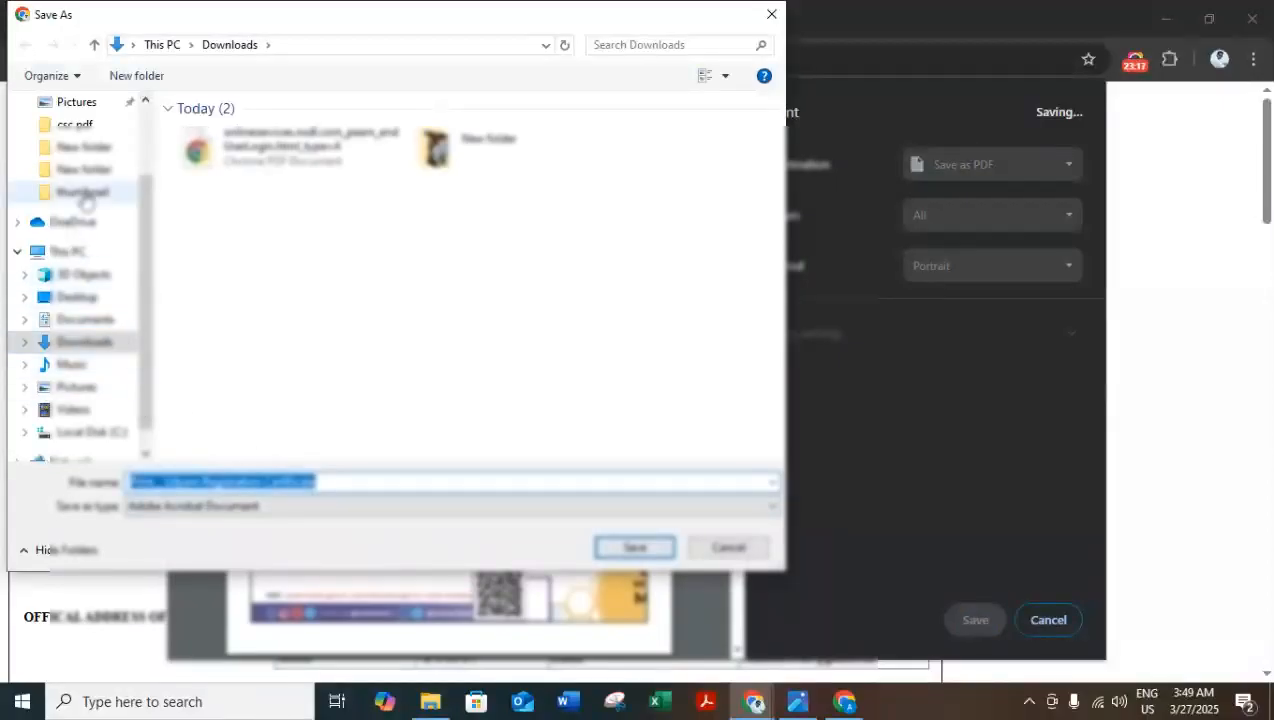
click(77, 345)
click(603, 547)
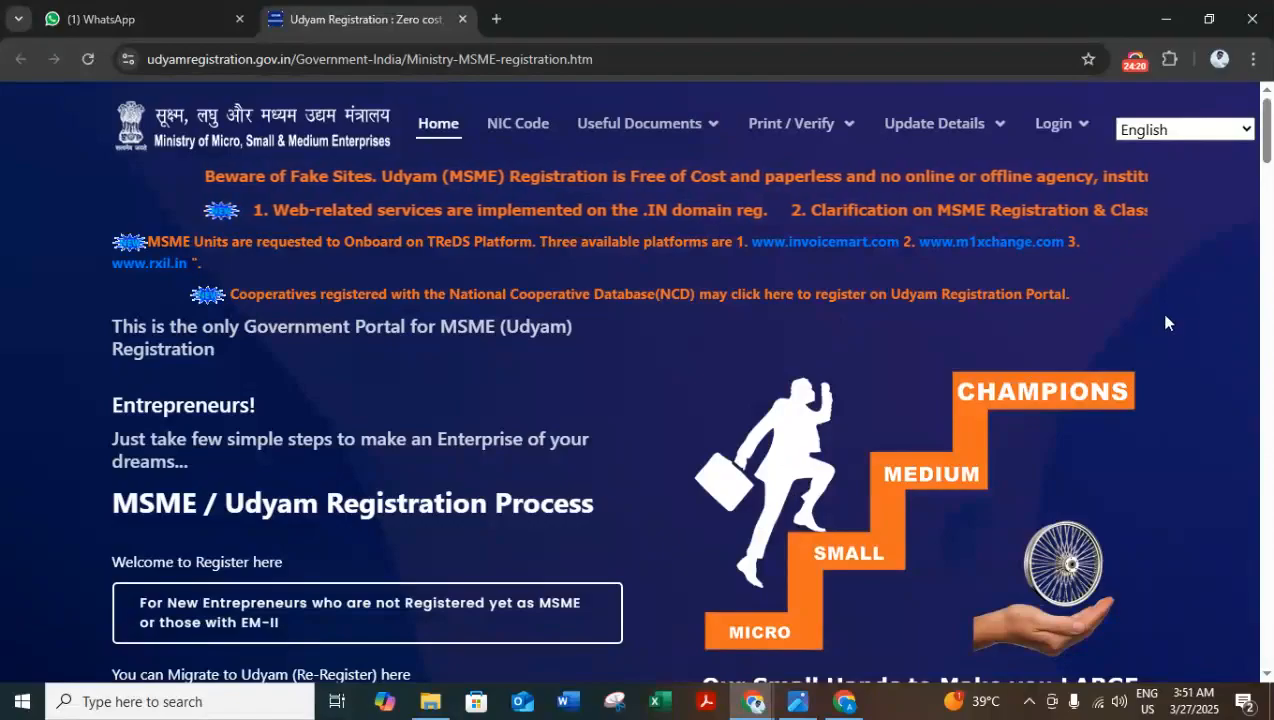
From the Print / Verify menu, open Forgot Udyam/UAM No. and choose Mobile for the OTP
mouse_move(948, 135)
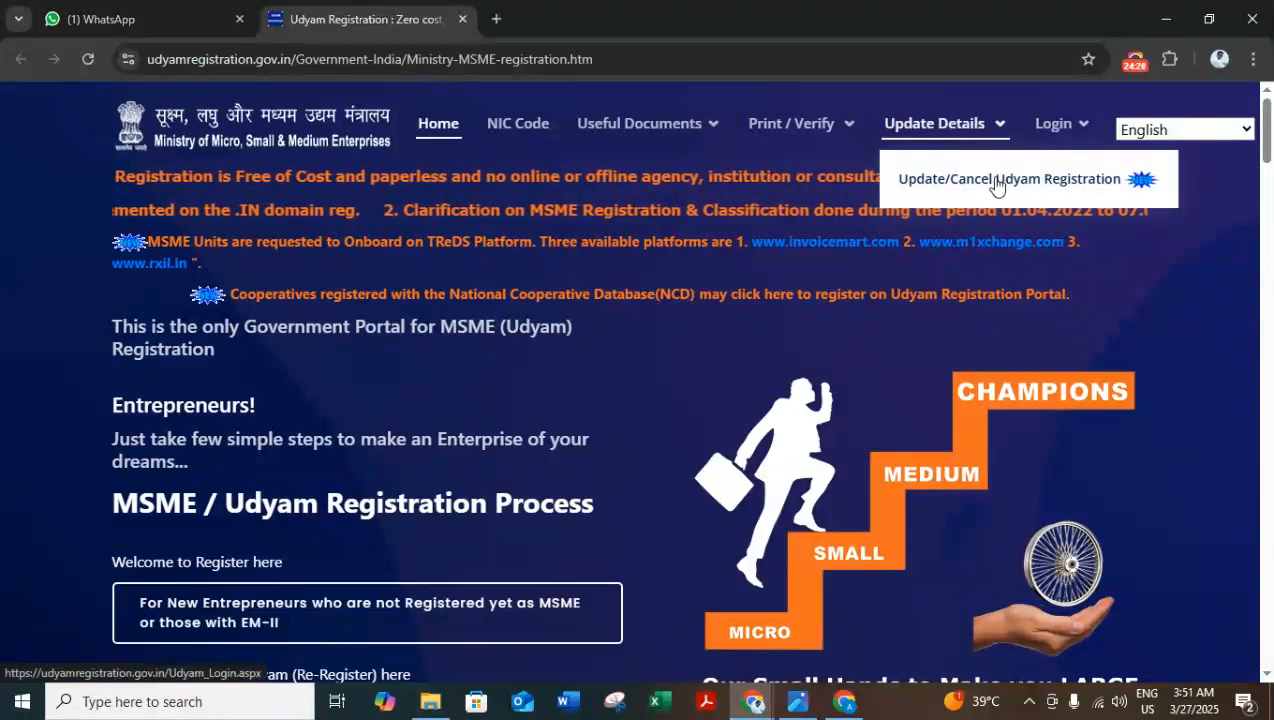
mouse_move(800, 128)
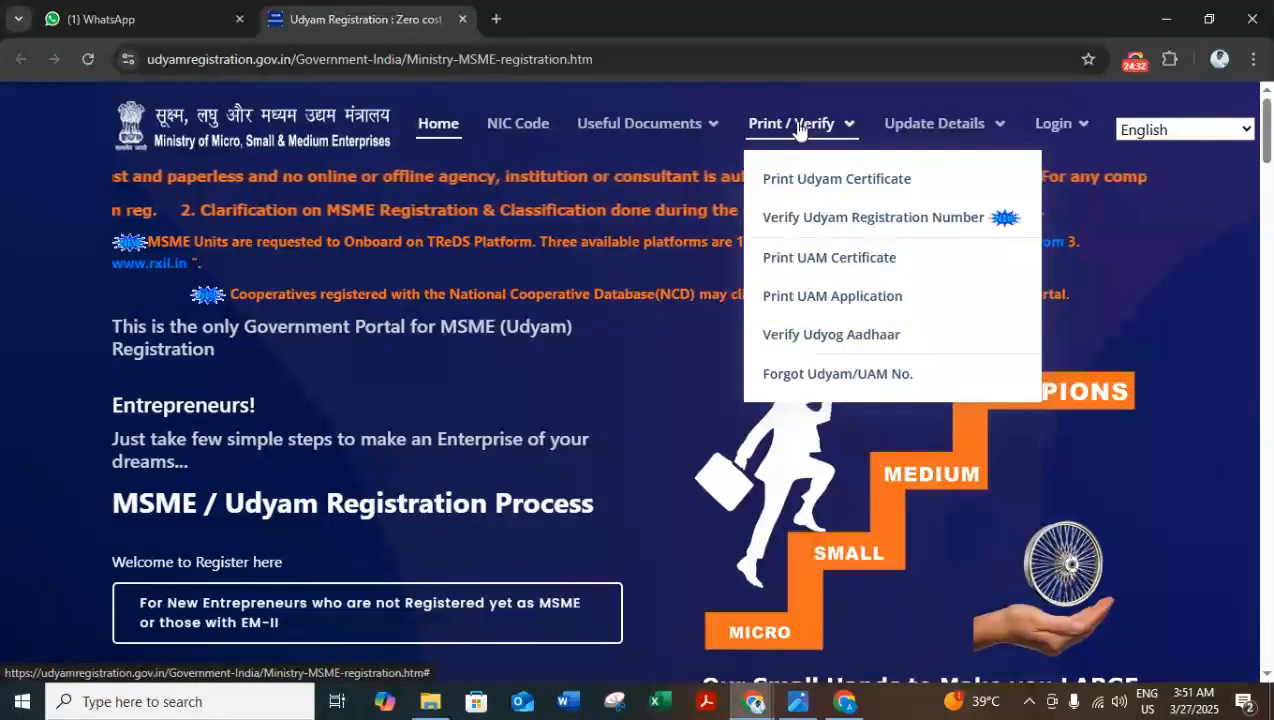
click(812, 375)
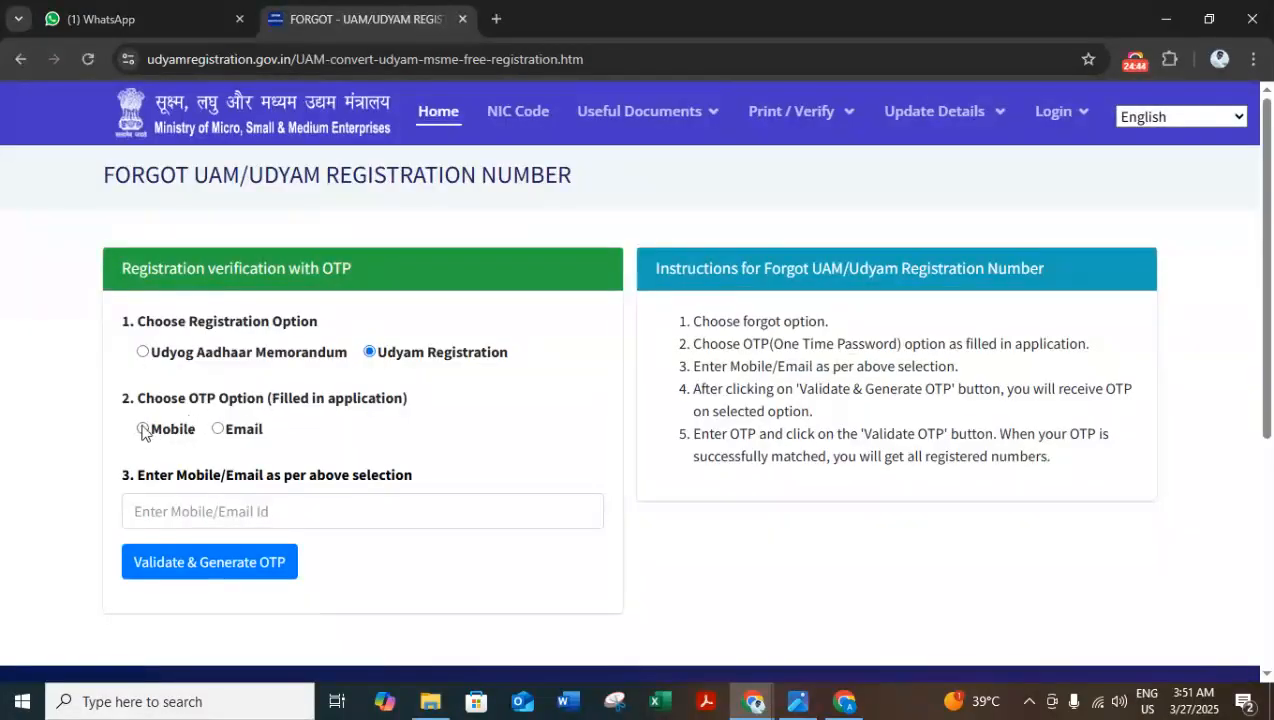
click(143, 429)
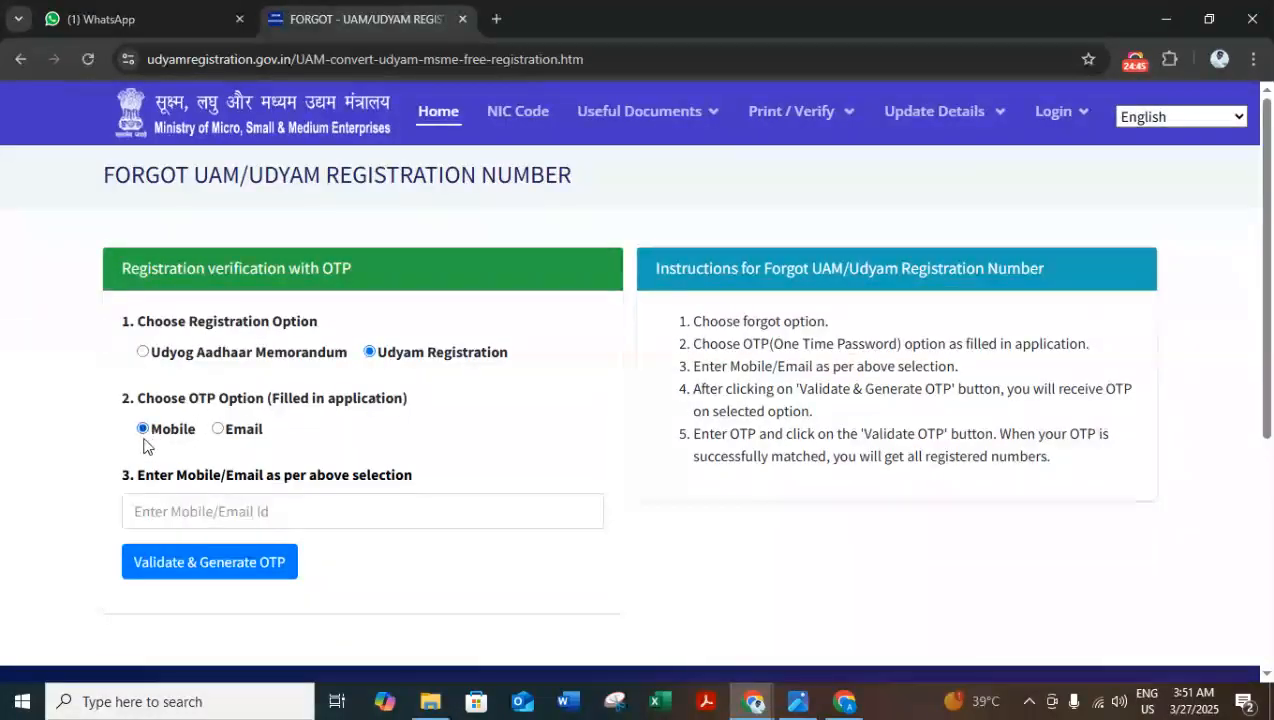
click(156, 512)
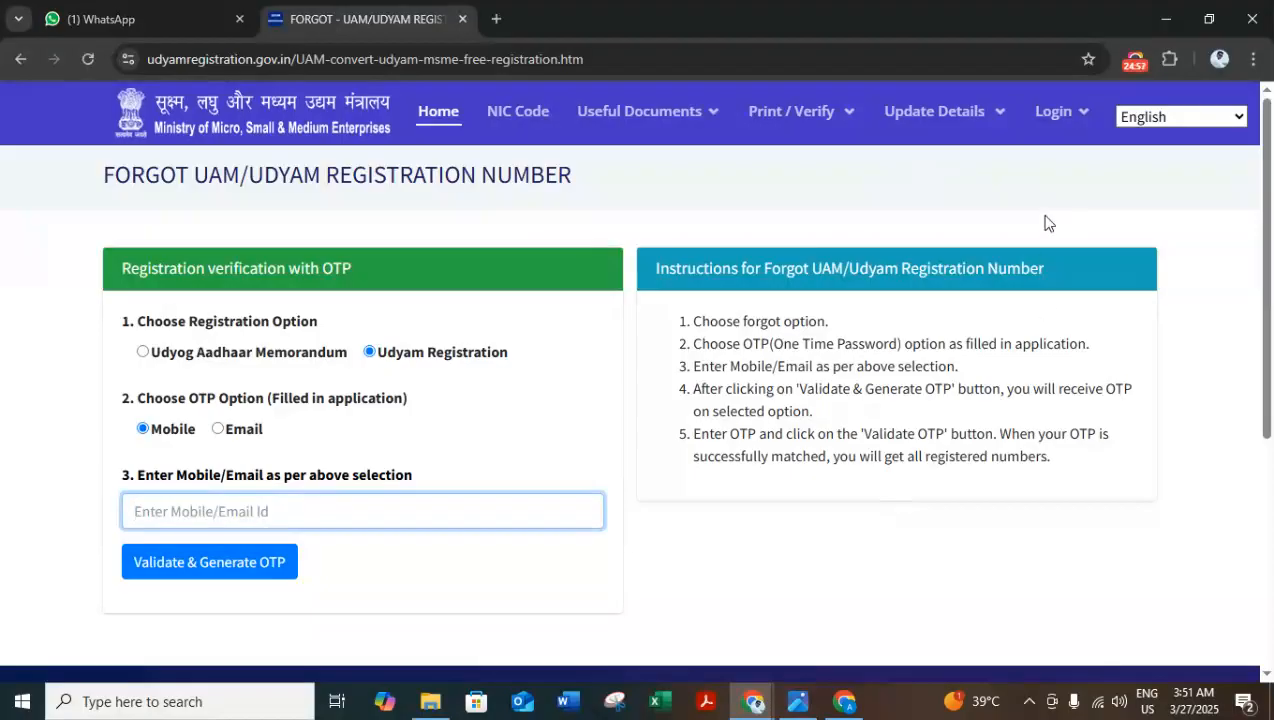
click(1135, 62)
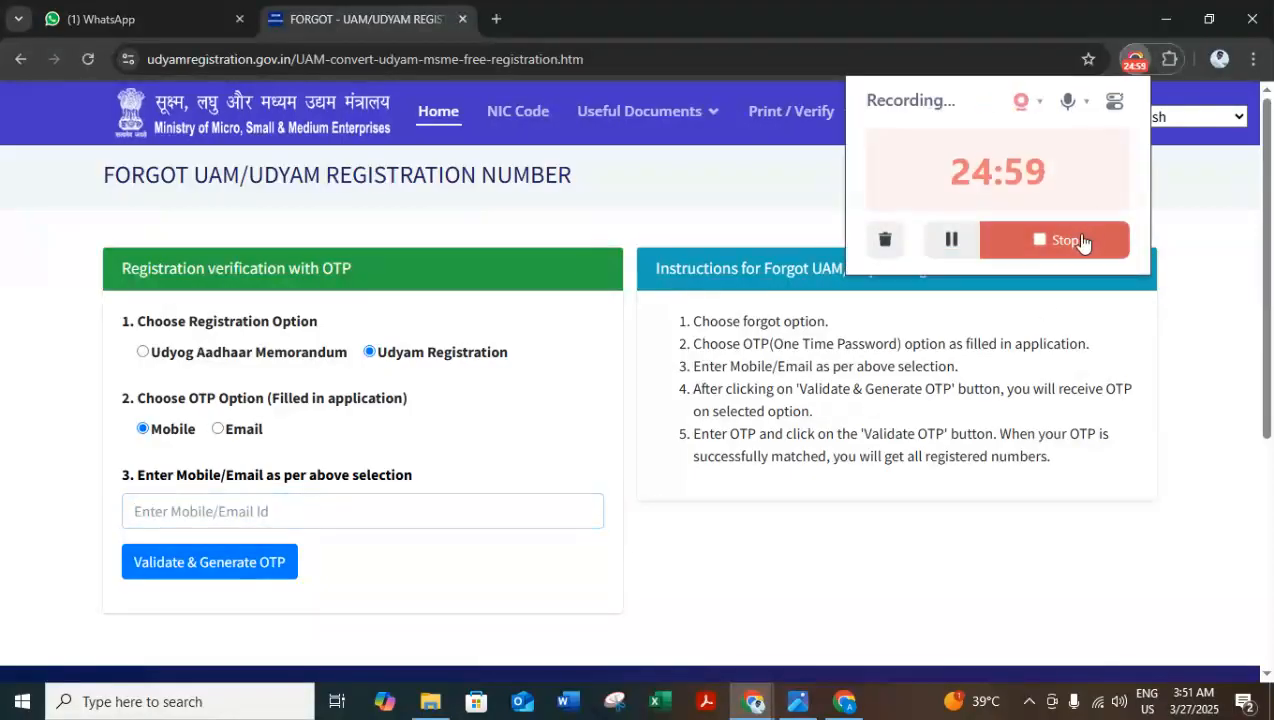